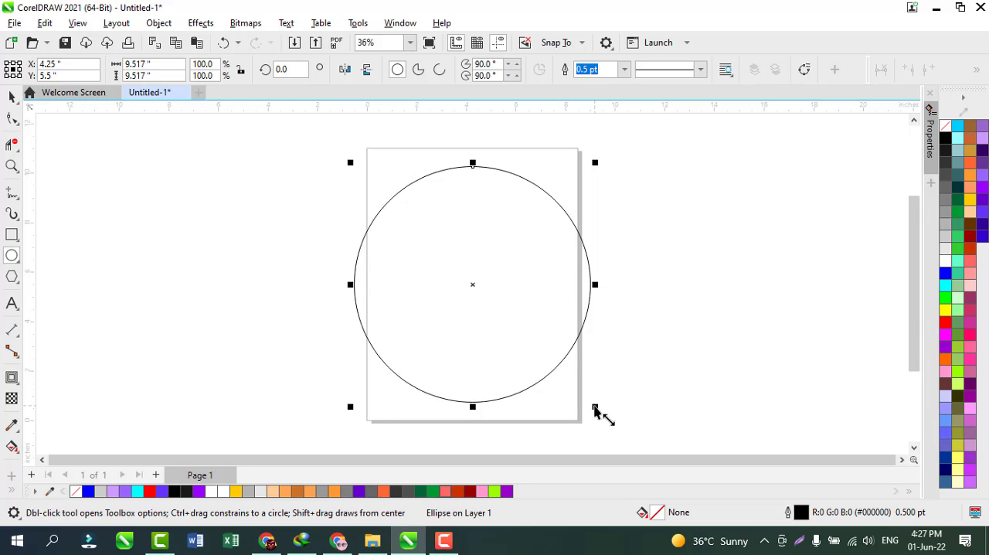
Make a concentric copy of the circle about 6.8 inches in diameter and align it to the large circle's right edge
{"action": "left_click_drag", "start_coordinate": [595, 407], "coordinate": [565, 378]}
{"action": "right_click", "coordinate": [565, 378]}
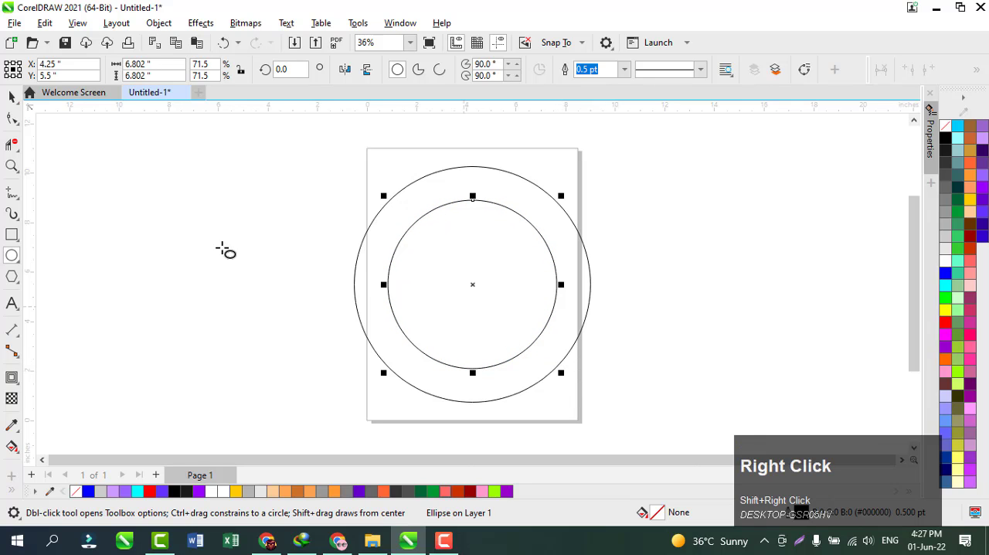
{"action": "left_click", "coordinate": [12, 97]}
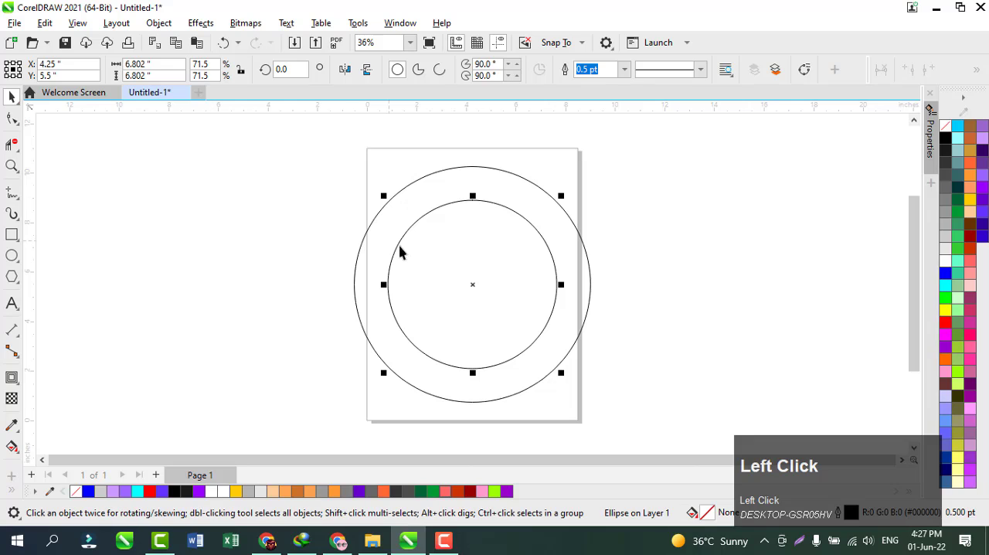
{"action": "left_click", "coordinate": [354, 301], "text": "shift"}
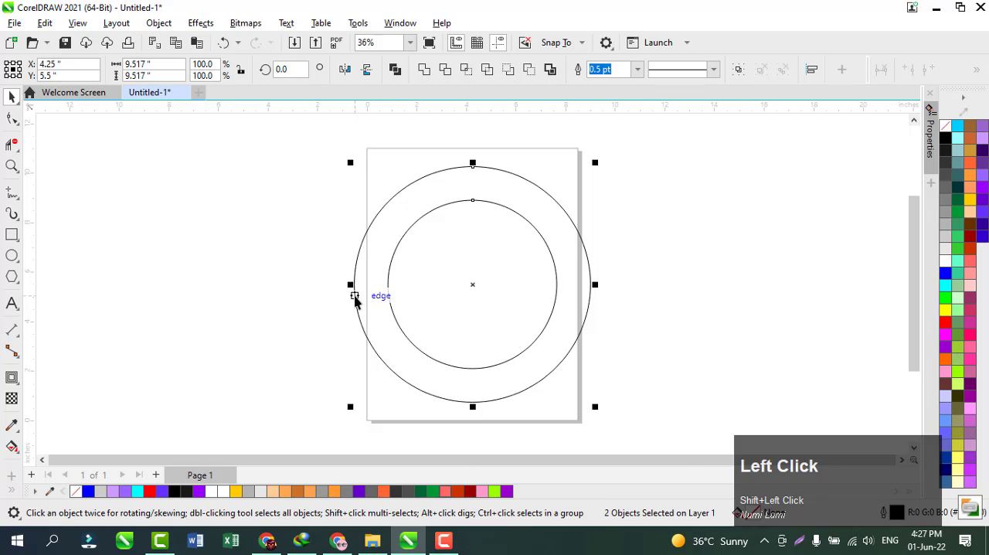
{"action": "key", "text": "r"}
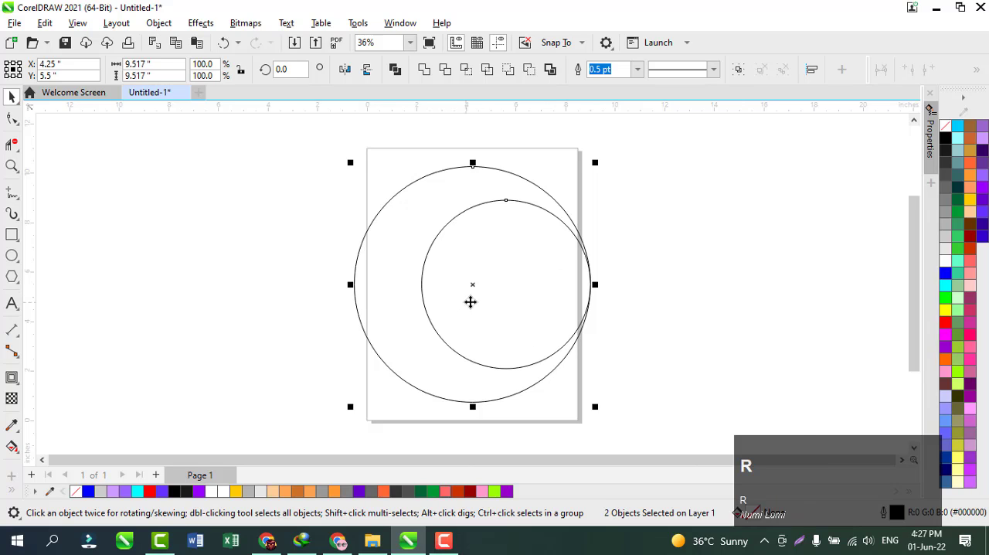
{"action": "left_click", "coordinate": [561, 331]}
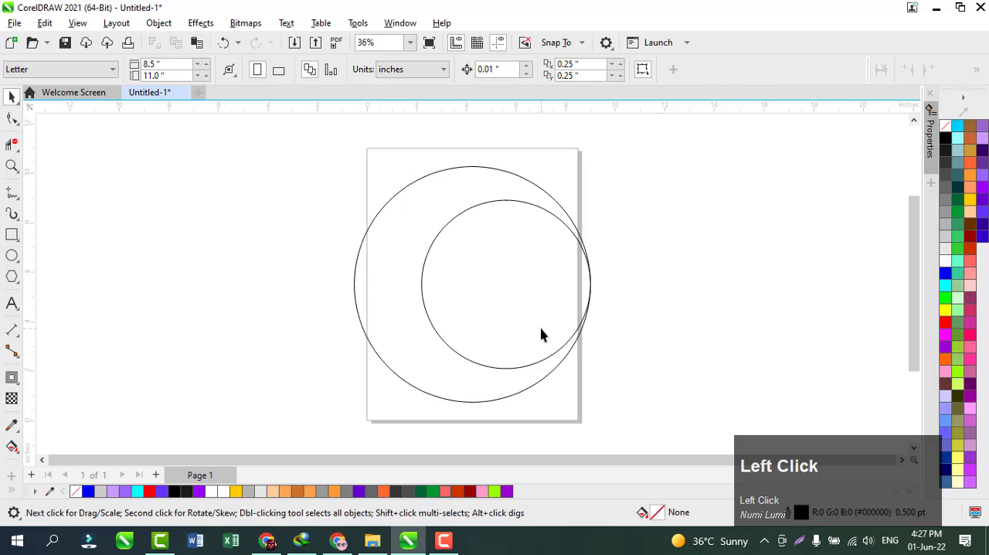
Duplicate the smaller circle in place and align the copy to the large circle's left edge
{"action": "left_click", "coordinate": [541, 333]}
{"action": "key", "text": "ctrl+c"}
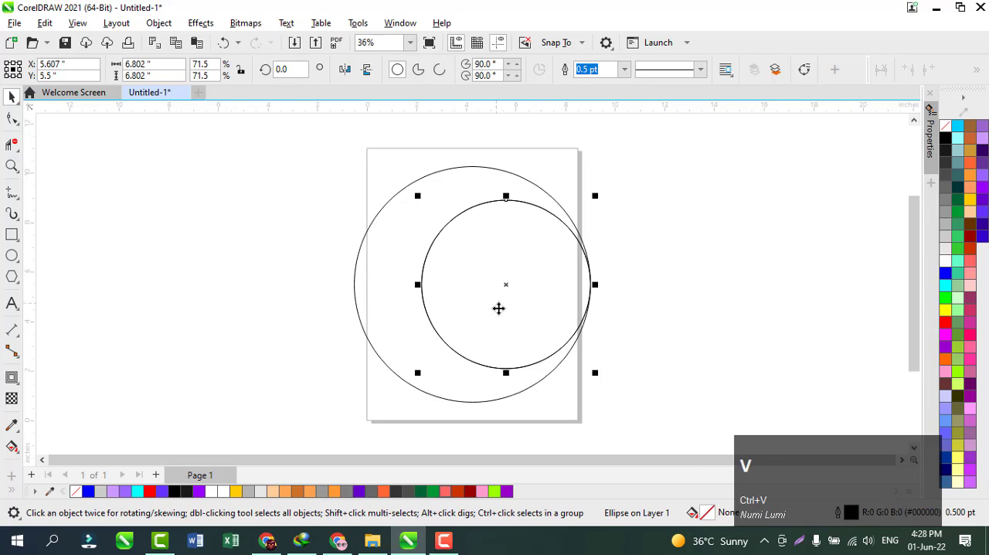
{"action": "left_click", "coordinate": [368, 345], "text": "shift"}
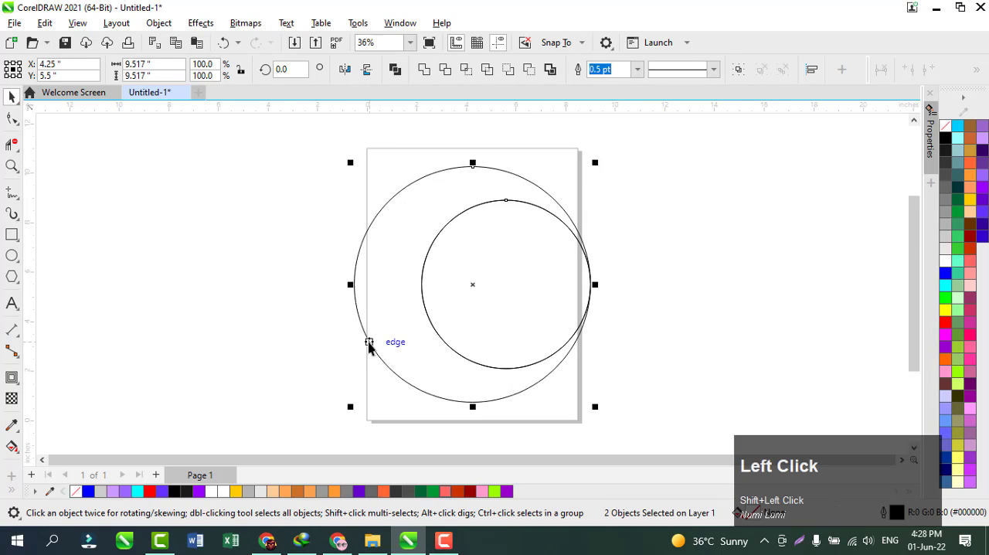
{"action": "key", "text": "l"}
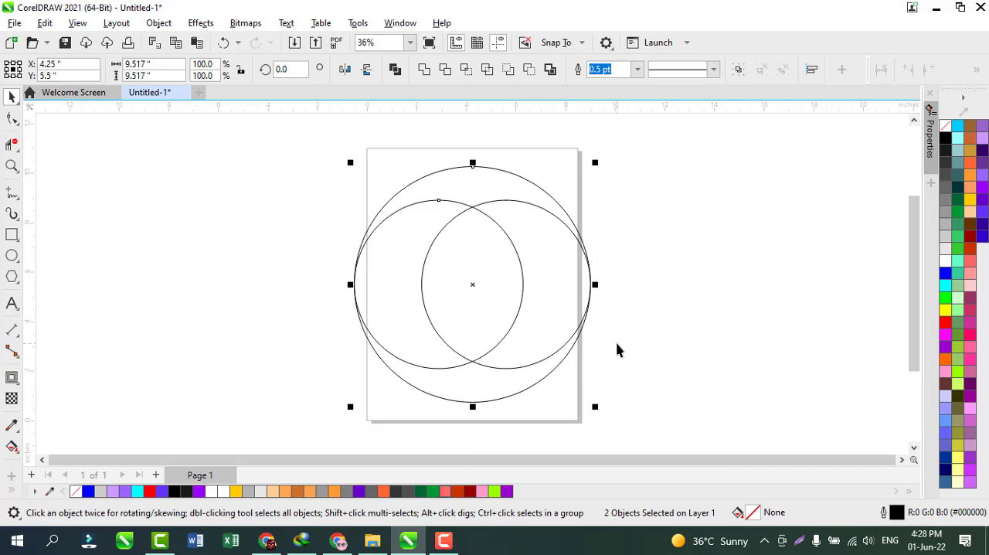
Enlarge the left inner circle from its centre to about 8.03 inches and realign it to the large circle's left edge
{"action": "left_click", "coordinate": [546, 362]}
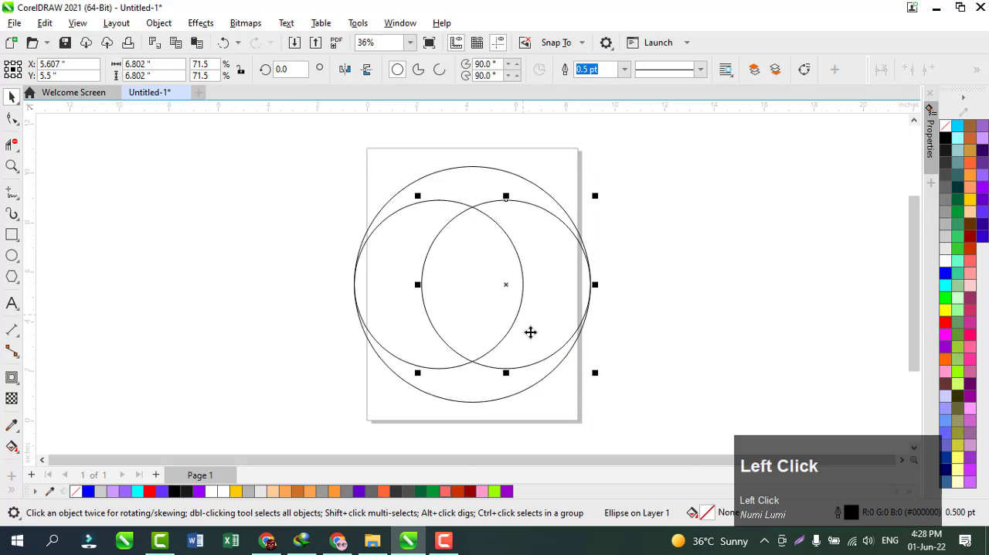
{"action": "left_click", "coordinate": [530, 331]}
{"action": "left_click", "coordinate": [510, 330]}
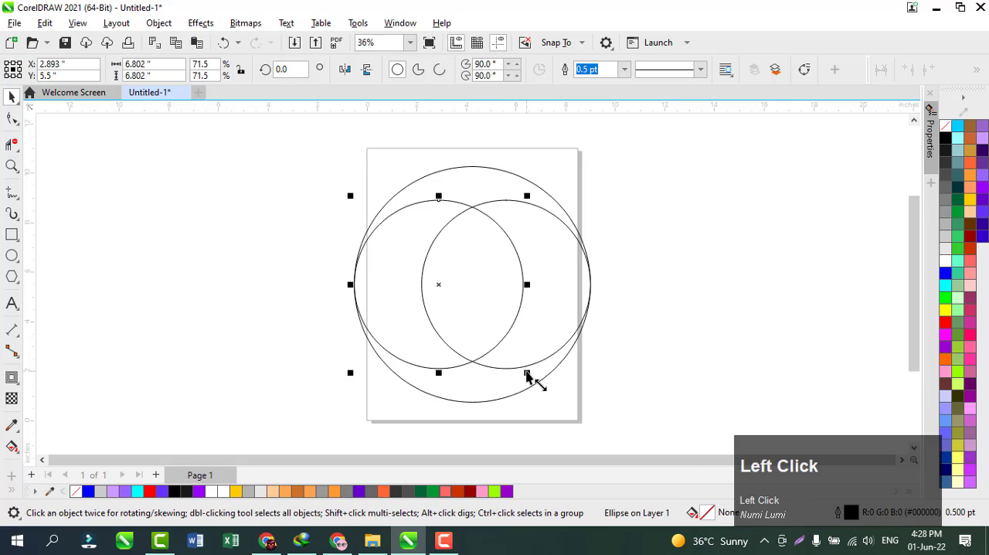
{"action": "left_click_drag", "start_coordinate": [526, 374], "coordinate": [556, 391]}
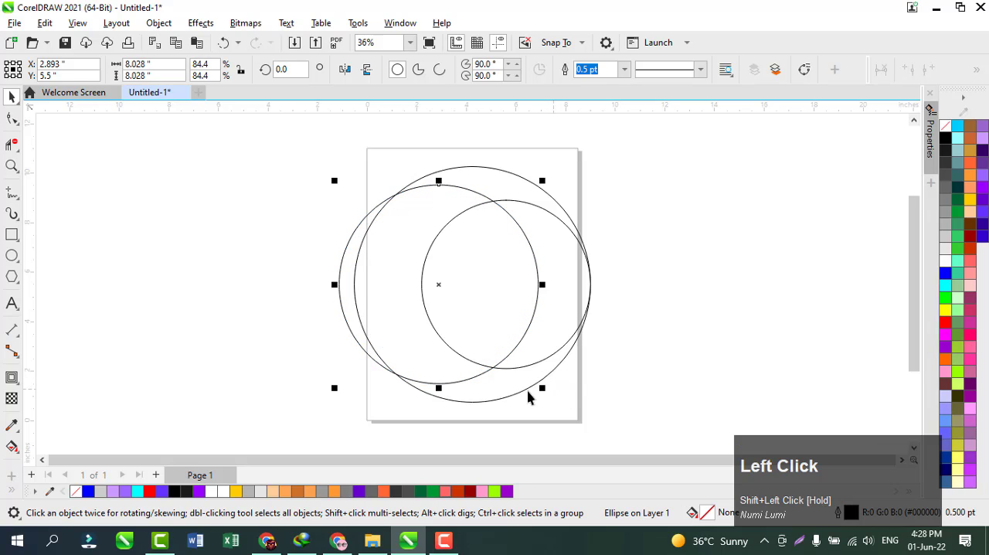
{"action": "left_click", "coordinate": [520, 394], "text": "shift"}
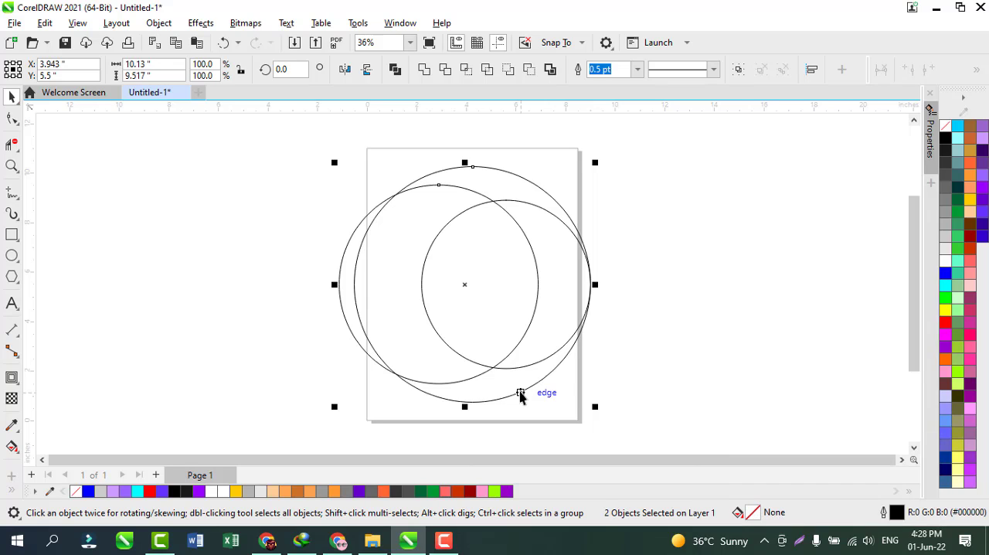
{"action": "key", "text": "l"}
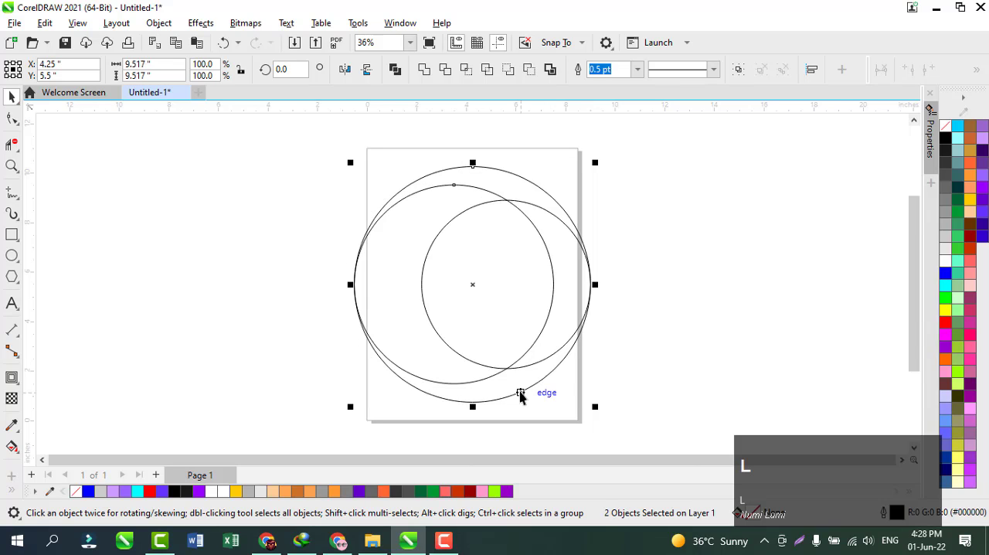
Replace the small right circle with a duplicate of the enlarged inner circle, aligned to the large circle's right edge
{"action": "left_click", "coordinate": [568, 333]}
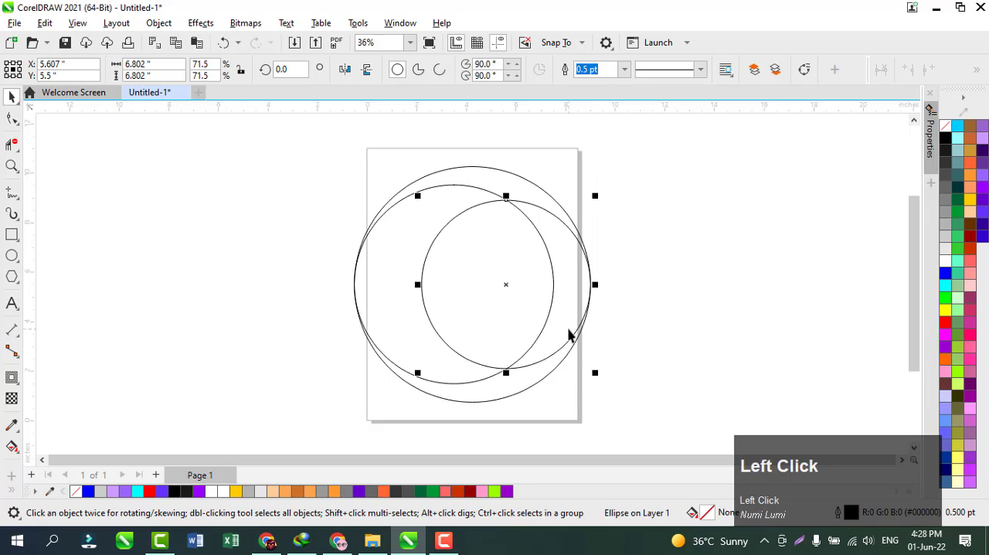
{"action": "key", "text": "Delete"}
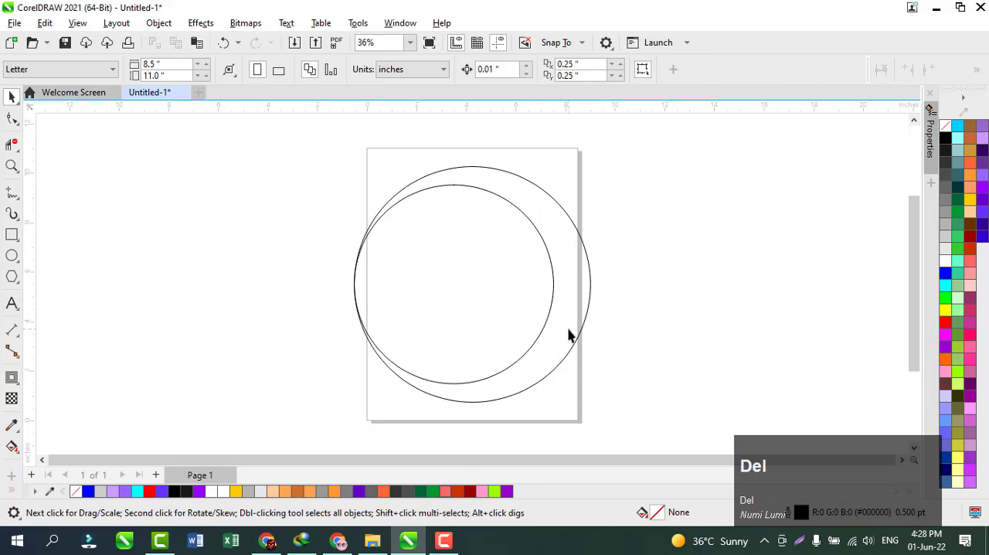
{"action": "left_click", "coordinate": [525, 331]}
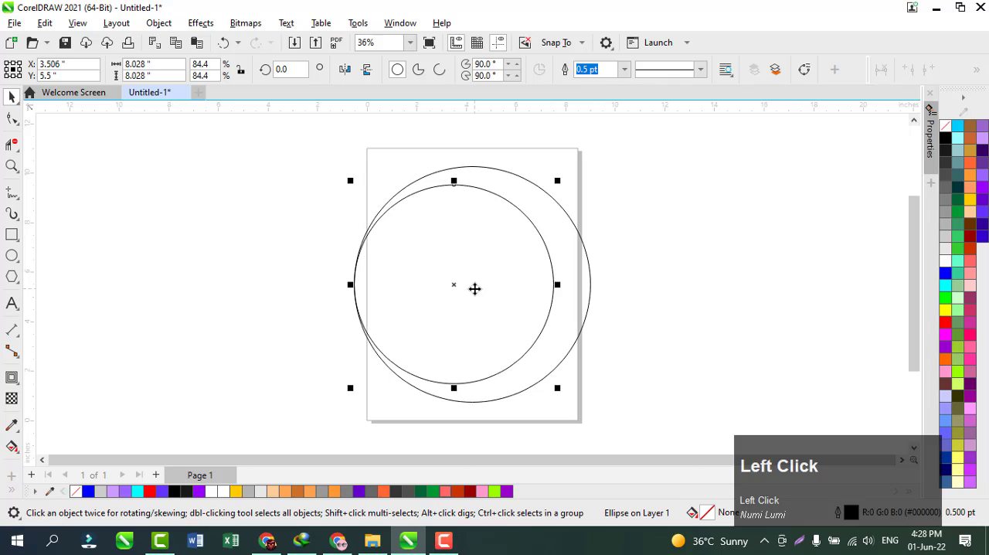
{"action": "key", "text": "ctrl+c"}
{"action": "key", "text": "ctrl+v"}
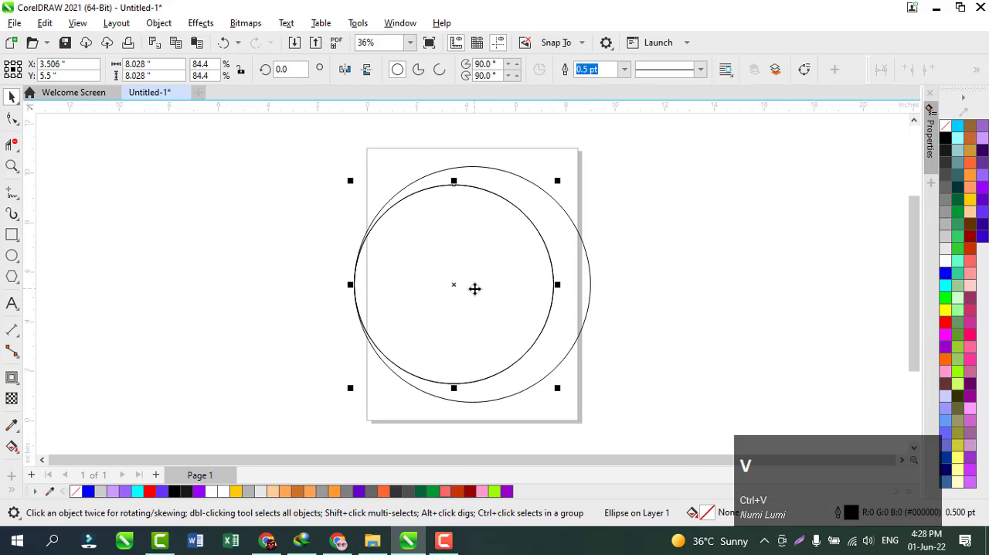
{"action": "left_click", "coordinate": [582, 330], "text": "shift"}
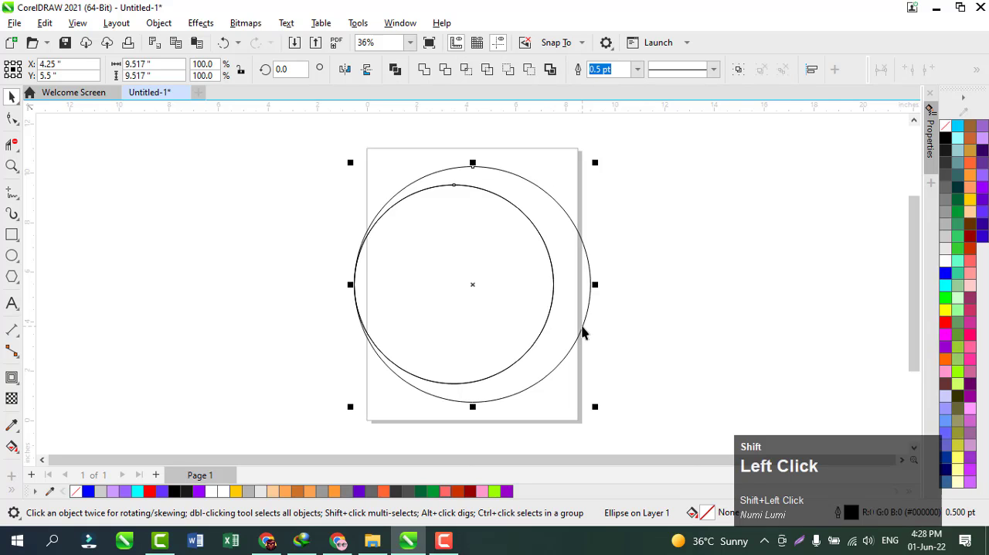
{"action": "key", "text": "r"}
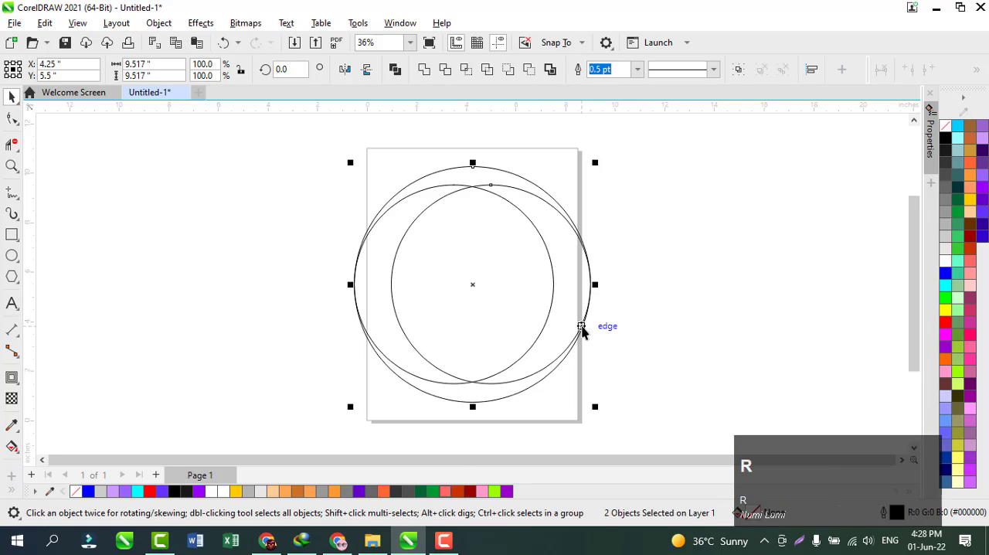
{"action": "left_click", "coordinate": [668, 330]}
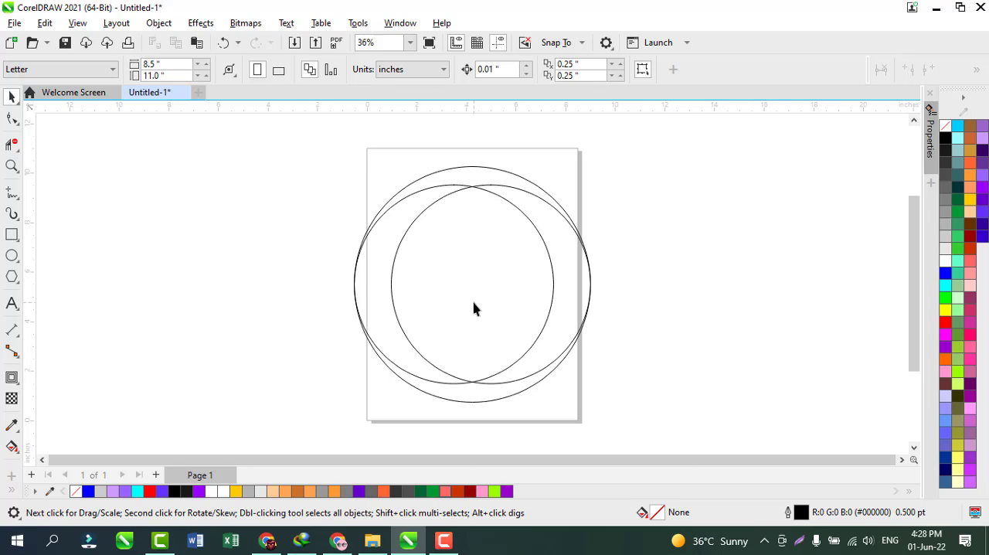
Nudge the left inner circle 0.01 inches to the left and the right inner circle 0.01 inches to the right
{"action": "left_click", "coordinate": [370, 317]}
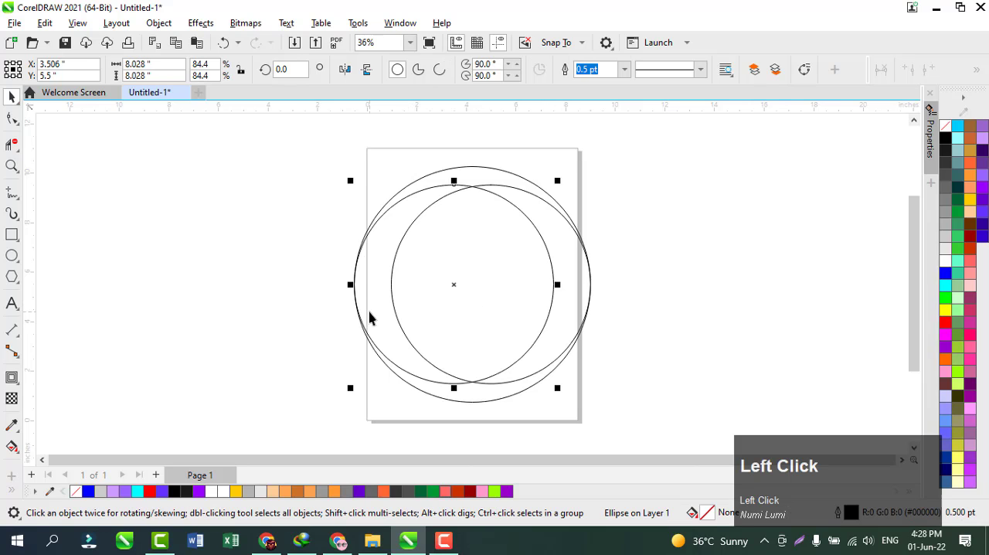
{"action": "key", "text": "Left"}
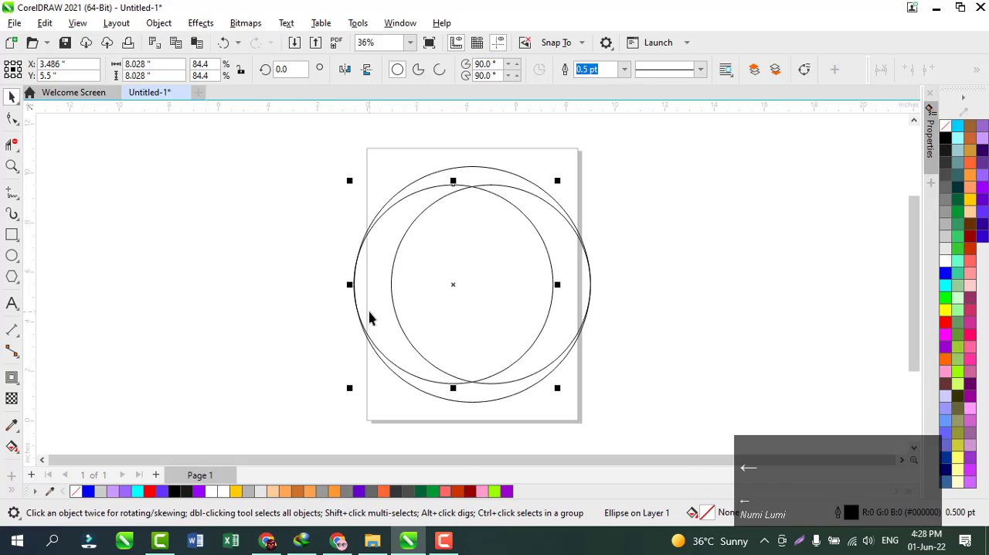
{"action": "key", "text": "Right"}
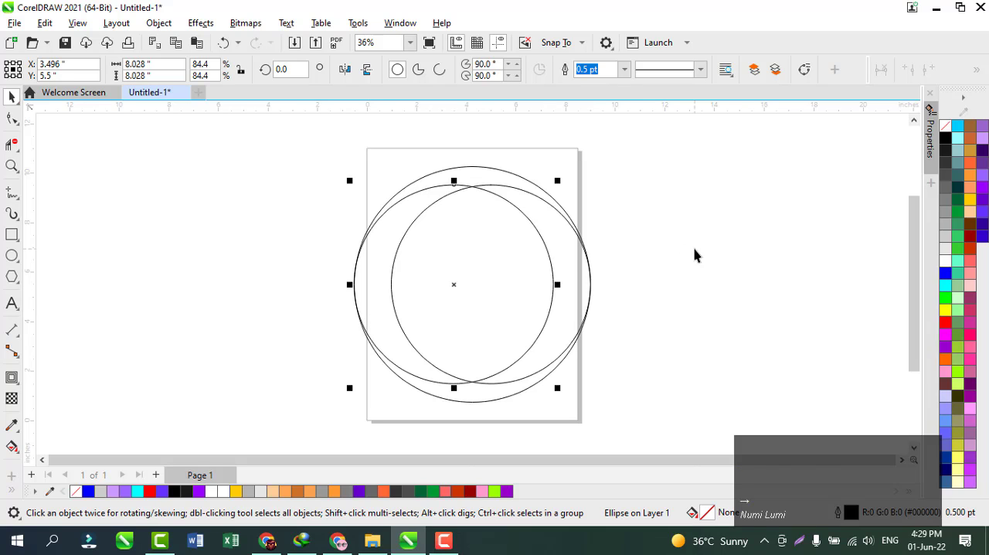
{"action": "left_click", "coordinate": [624, 274]}
{"action": "left_click", "coordinate": [582, 293]}
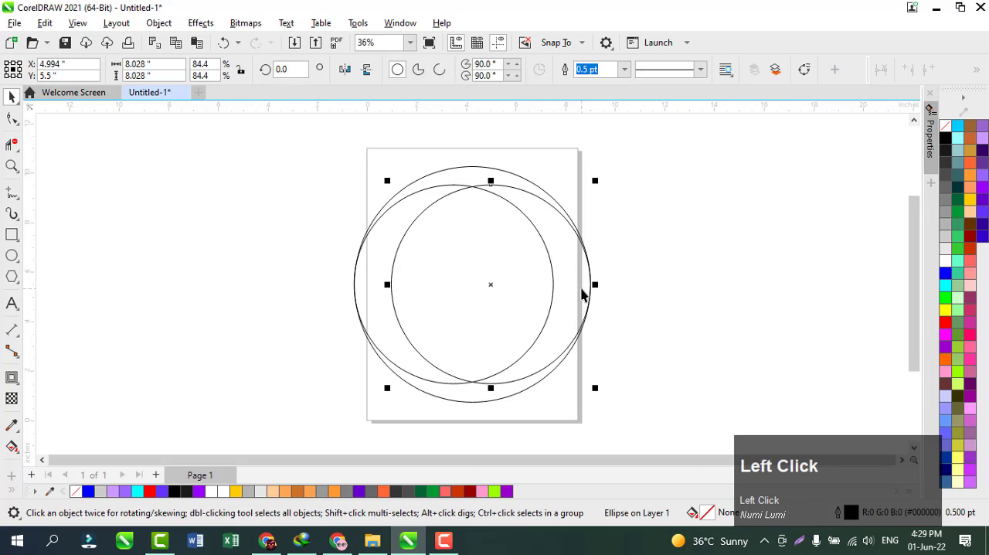
{"action": "key", "text": "Right"}
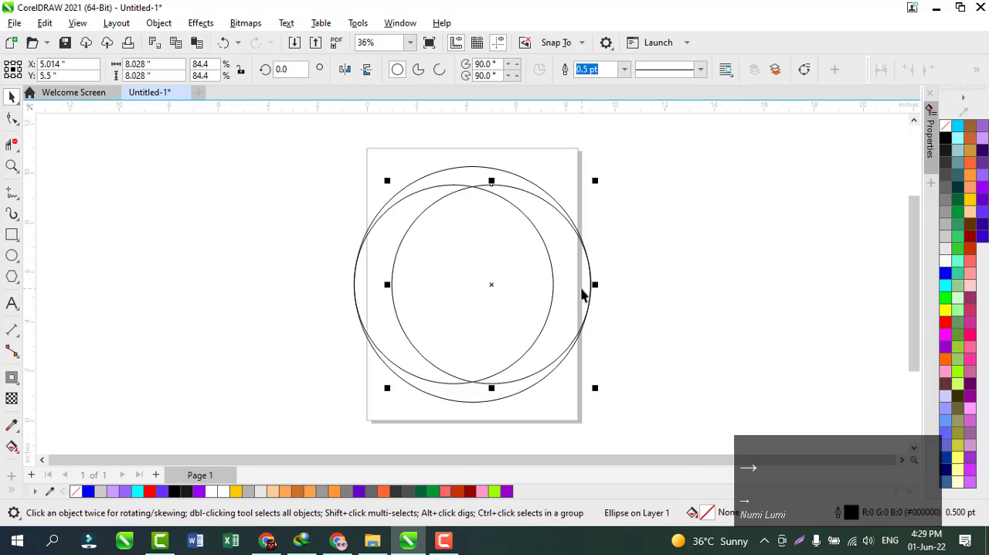
{"action": "key", "text": "Left"}
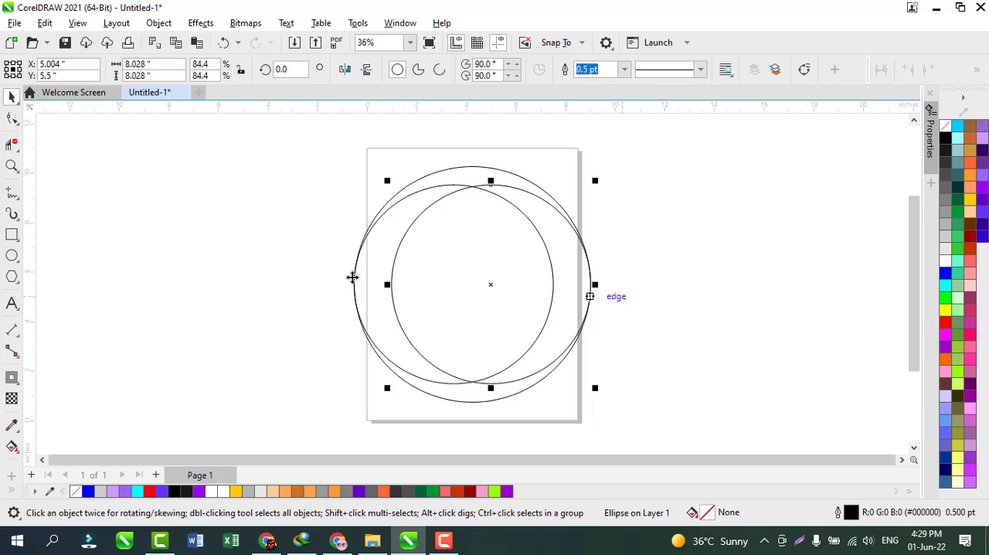
{"action": "left_click", "coordinate": [229, 276]}
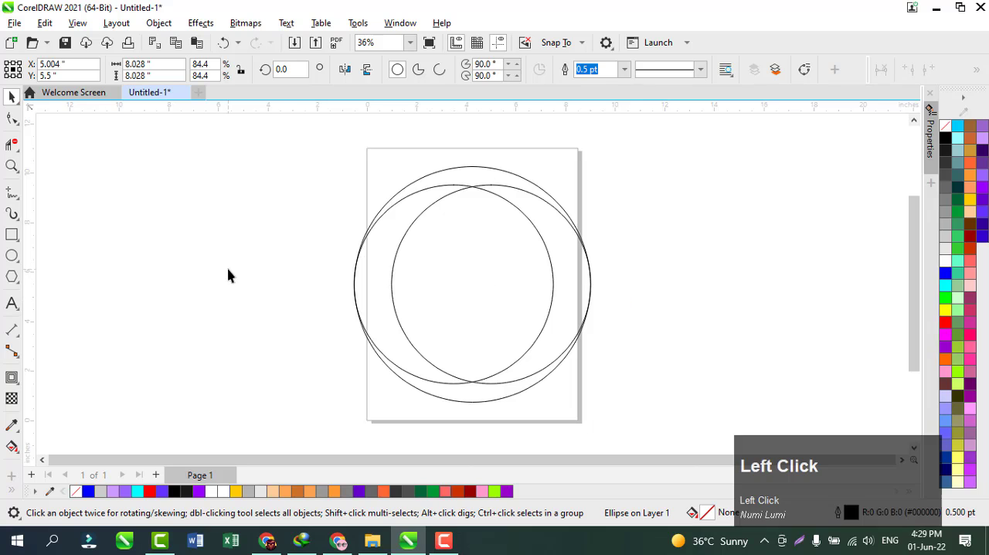
Draw a three-sided polygon about 6 inches wide and 5.2 inches high to the left of the page
{"action": "left_click", "coordinate": [12, 275]}
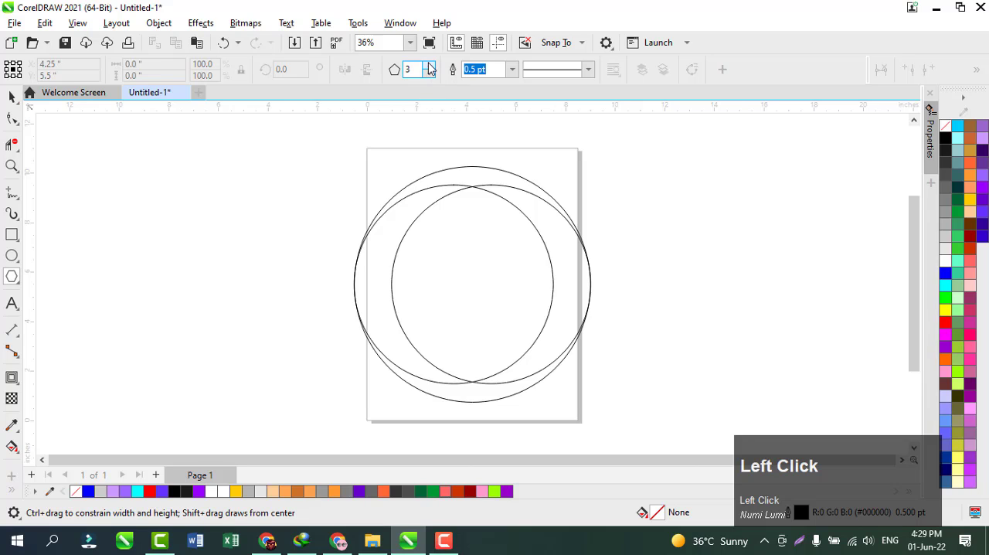
{"action": "type", "text": "3"}
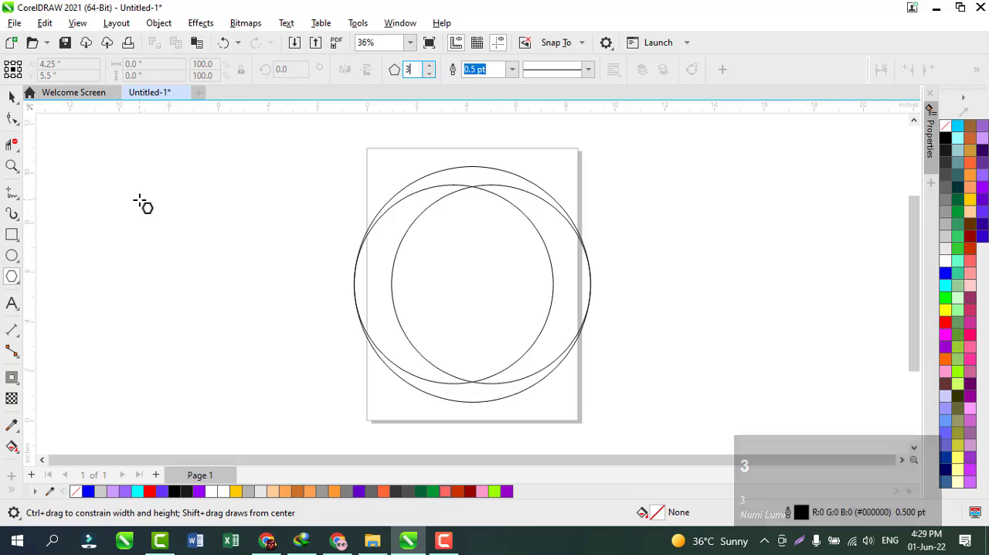
{"action": "key", "text": "ctrl"}
{"action": "left_click_drag", "start_coordinate": [140, 200], "coordinate": [214, 224]}
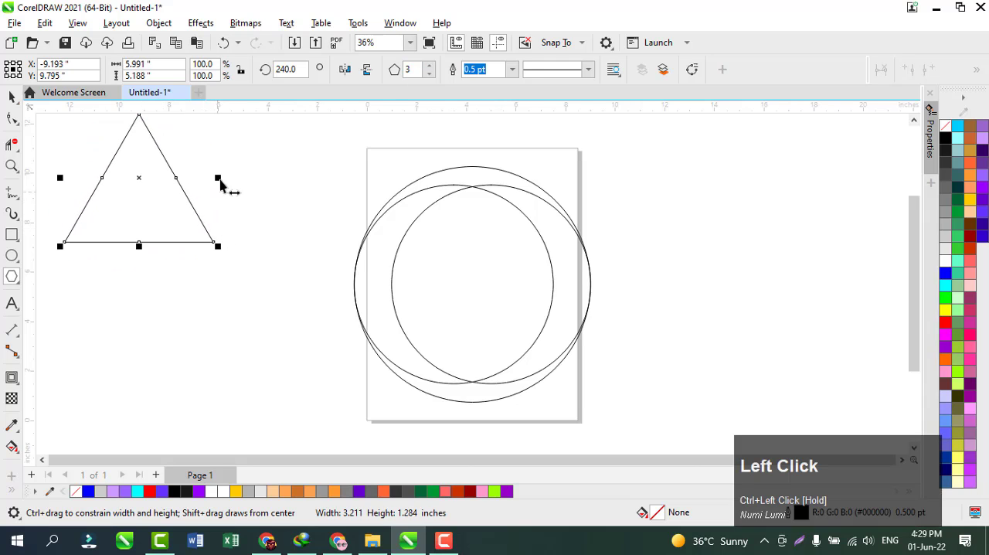
Widen the triangle symmetrically to about 10.45 inches and move it down beside the circles
{"action": "key", "text": "shift"}
{"action": "left_click_drag", "start_coordinate": [220, 181], "coordinate": [274, 194]}
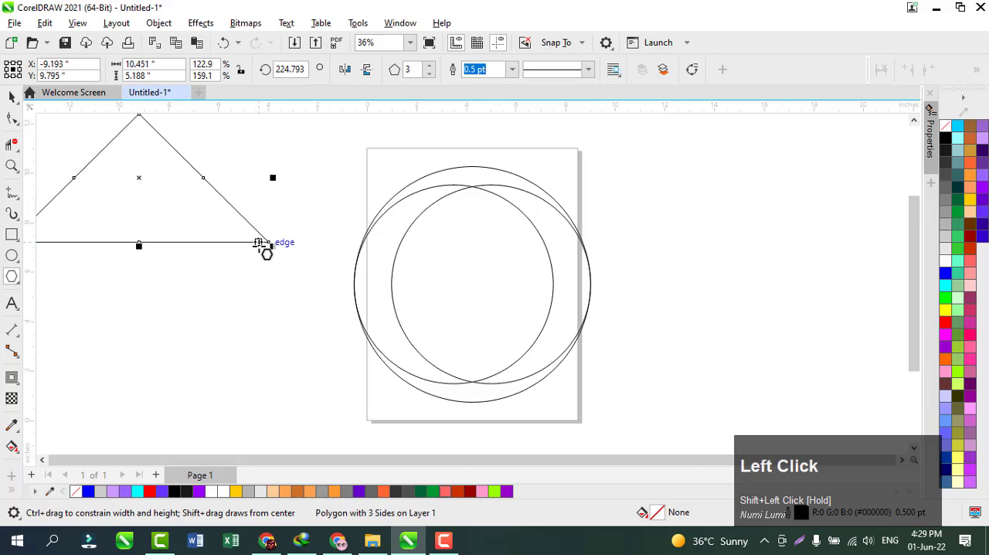
{"action": "left_click_drag", "start_coordinate": [140, 179], "coordinate": [186, 253]}
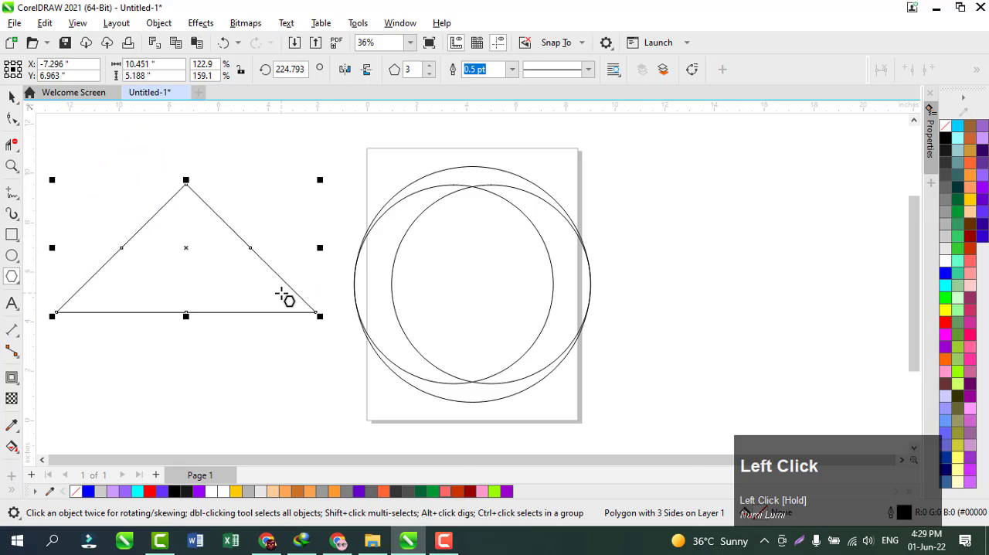
Duplicate the triangle in place and mirror the copy vertically
{"action": "key", "text": "F10"}
{"action": "key", "text": "ctrl+c"}
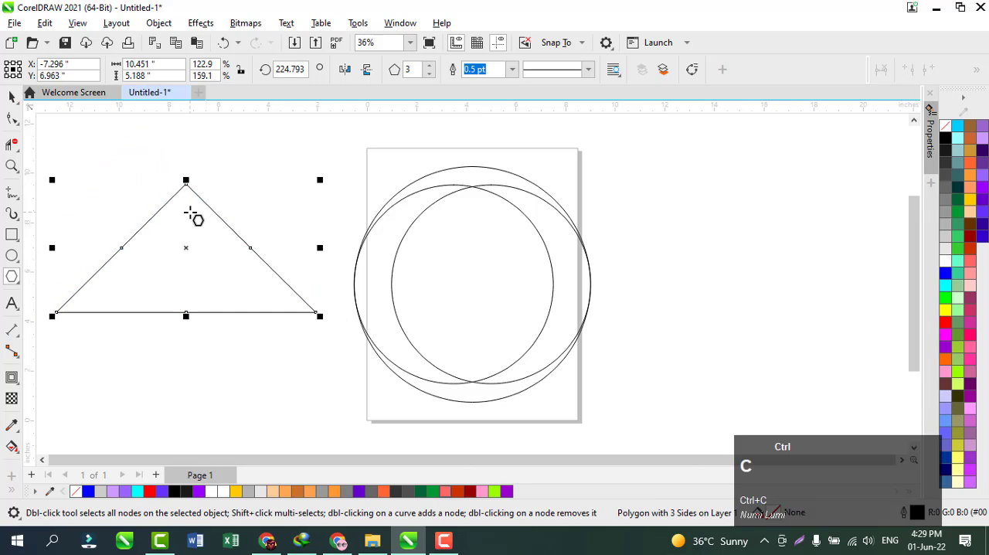
{"action": "key", "text": "ctrl+v"}
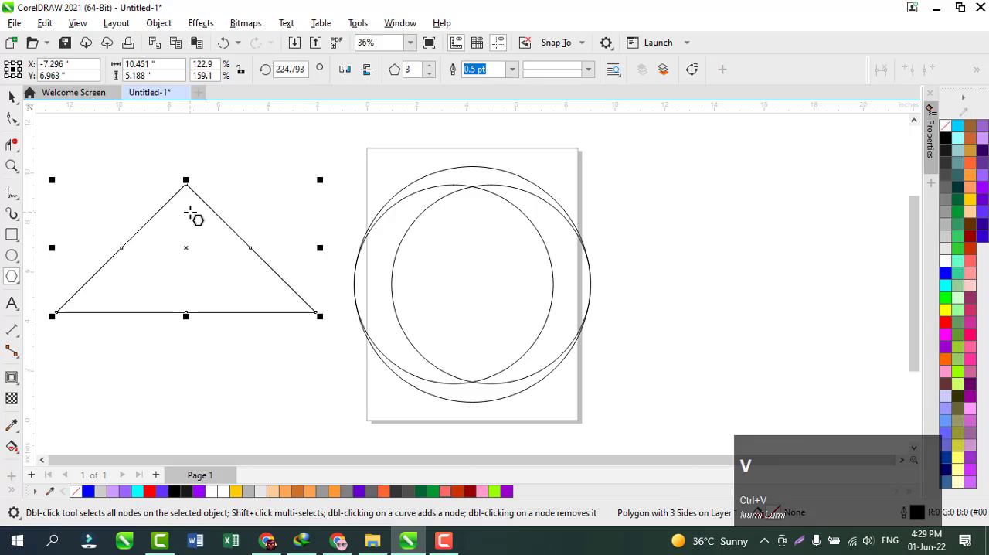
{"action": "left_click", "coordinate": [367, 69]}
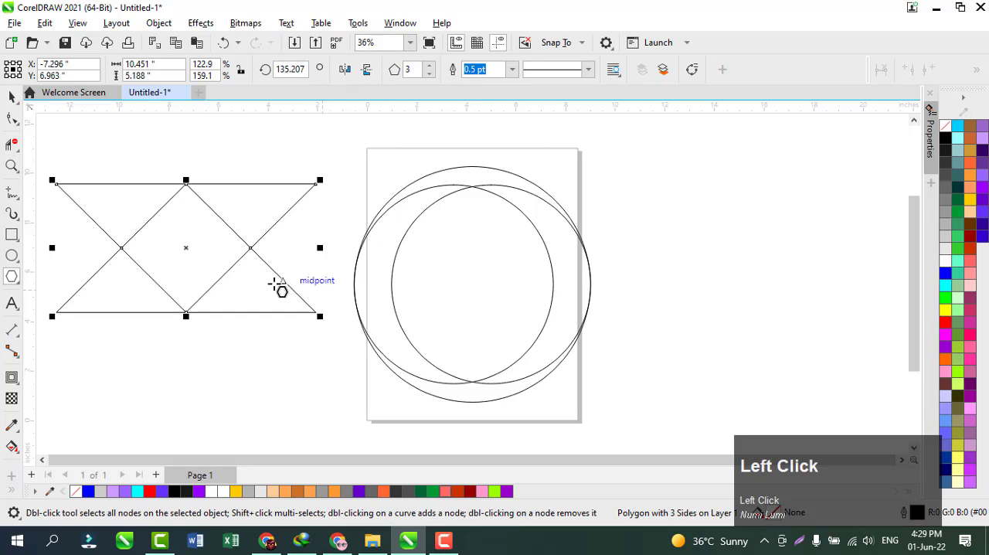
Select both triangles and scale them proportionally about their centre to about 5.32 by 2.64 inches, shifting them slightly towards the circles
{"action": "left_click", "coordinate": [12, 96]}
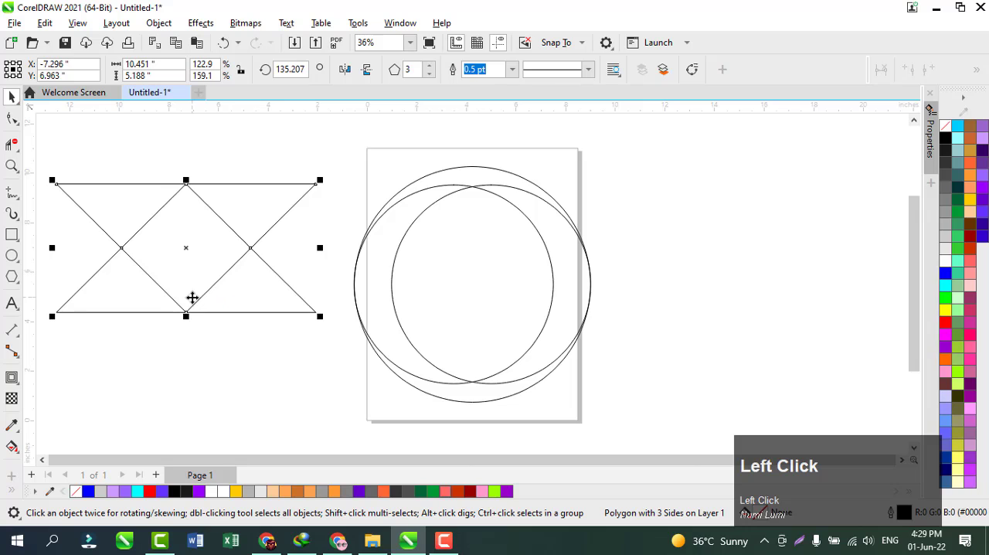
{"action": "left_click", "coordinate": [54, 131]}
{"action": "left_click_drag", "start_coordinate": [41, 139], "coordinate": [336, 392]}
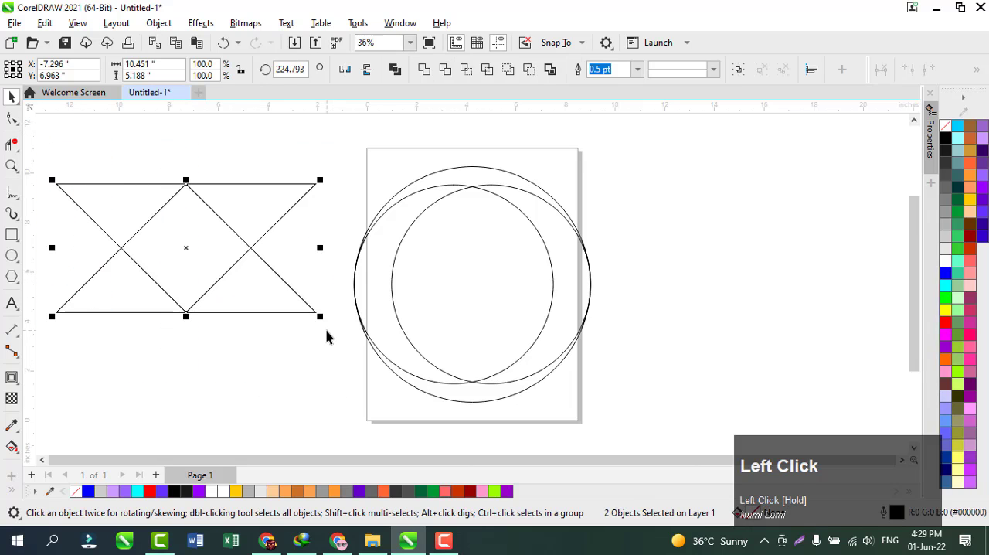
{"action": "left_click_drag", "start_coordinate": [320, 325], "coordinate": [302, 305]}
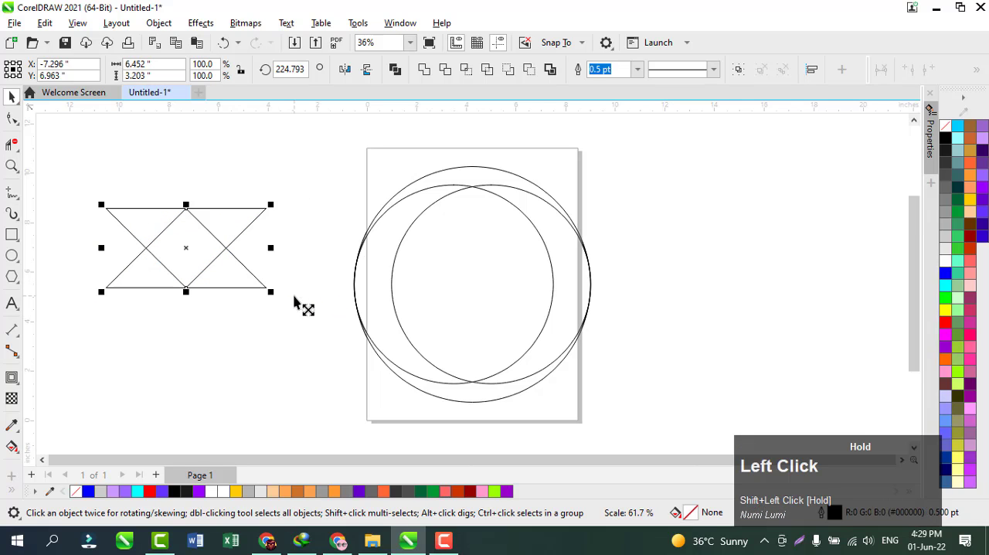
{"action": "left_click_drag", "start_coordinate": [185, 248], "coordinate": [208, 249]}
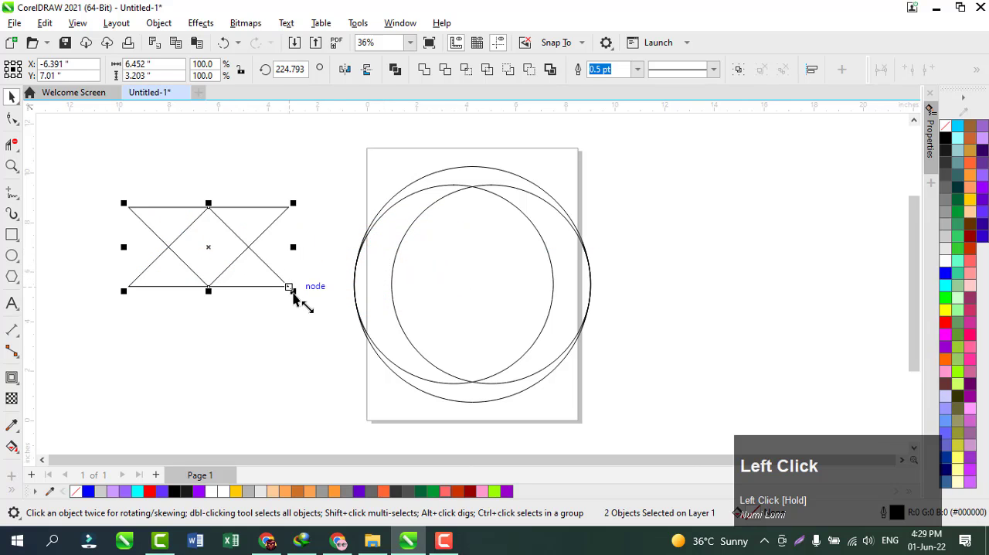
{"action": "mouse_move", "coordinate": [294, 296]}
{"action": "left_mouse_down"}
{"action": "mouse_move", "coordinate": [273, 283]}
{"action": "mouse_move", "coordinate": [282, 289]}
{"action": "left_mouse_up"}
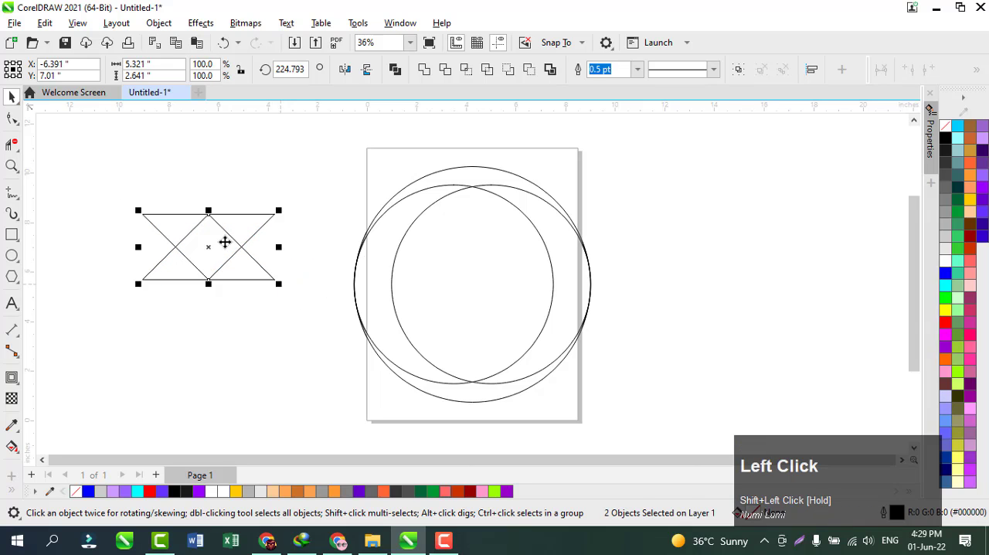
Move the triangle pair onto the circles' left edge and scale it about its centre to about 3.91 by 1.94 inches
{"action": "left_click_drag", "start_coordinate": [212, 244], "coordinate": [379, 277]}
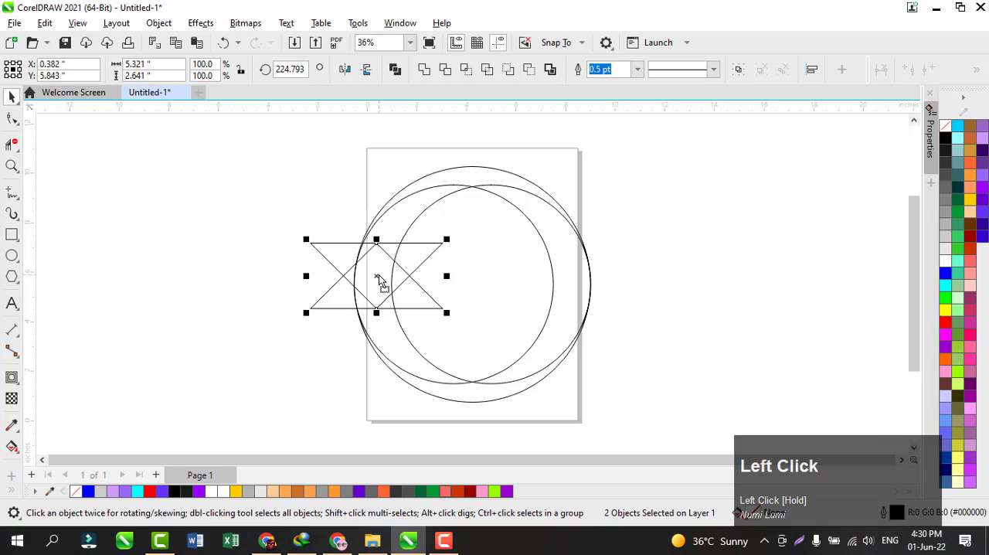
{"action": "left_click", "coordinate": [267, 251]}
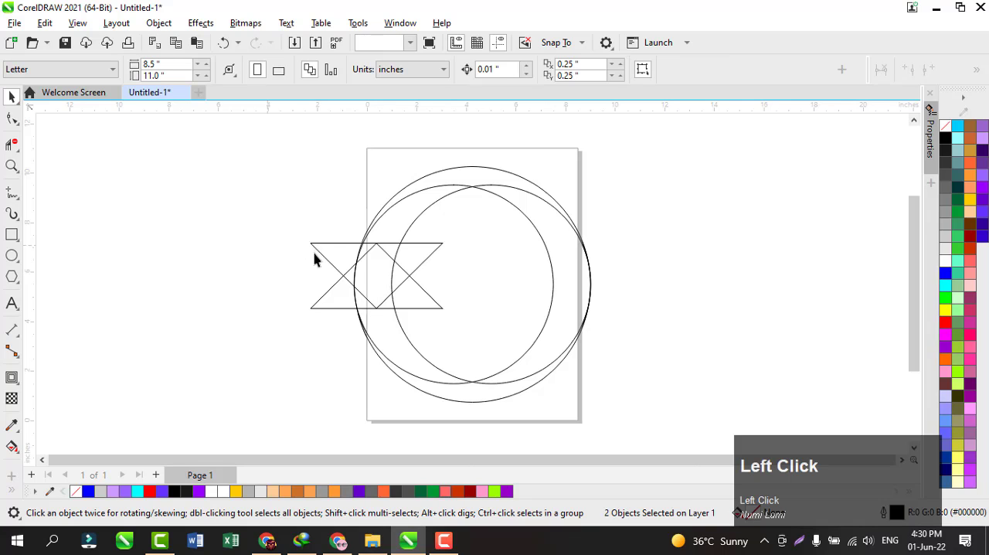
{"action": "left_click", "coordinate": [393, 248]}
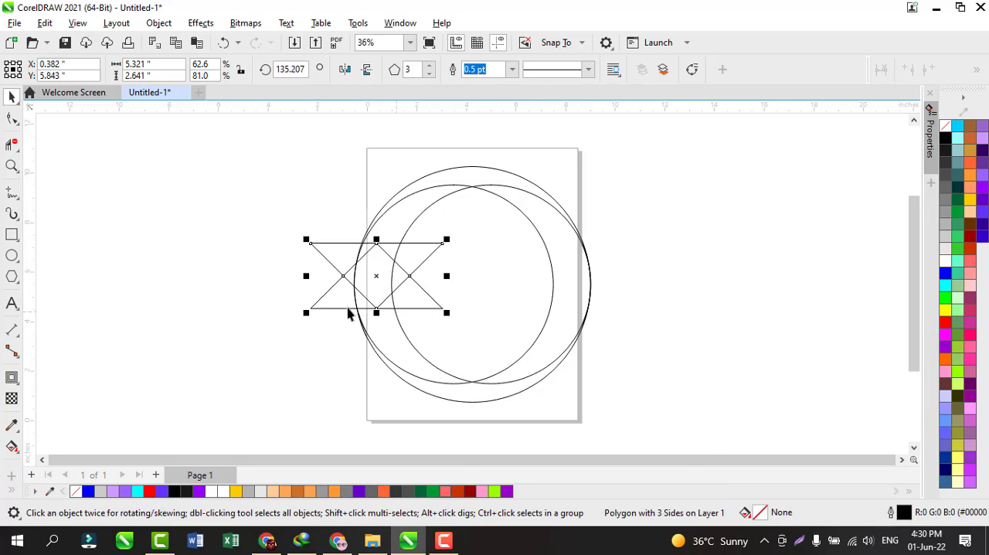
{"action": "left_click_drag", "start_coordinate": [244, 207], "coordinate": [435, 311]}
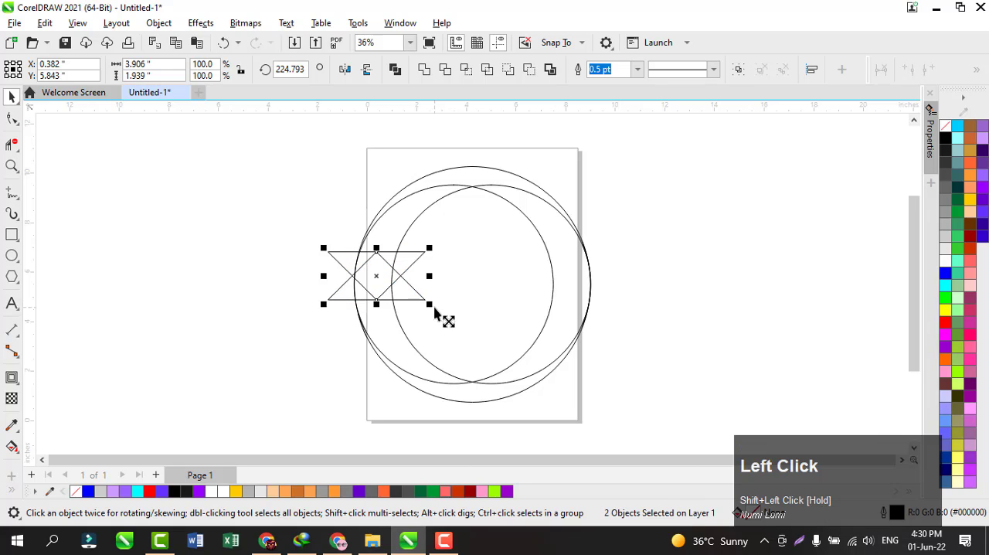
Move the inverted triangle across to the right edge of the circles
{"action": "left_click", "coordinate": [299, 310]}
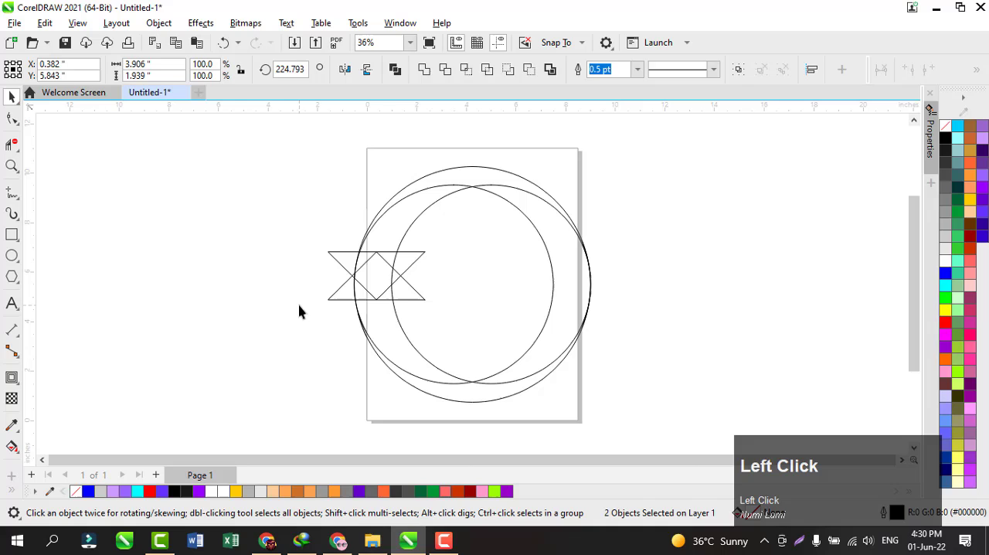
{"action": "left_click", "coordinate": [396, 285]}
{"action": "left_click_drag", "start_coordinate": [395, 284], "coordinate": [592, 285]}
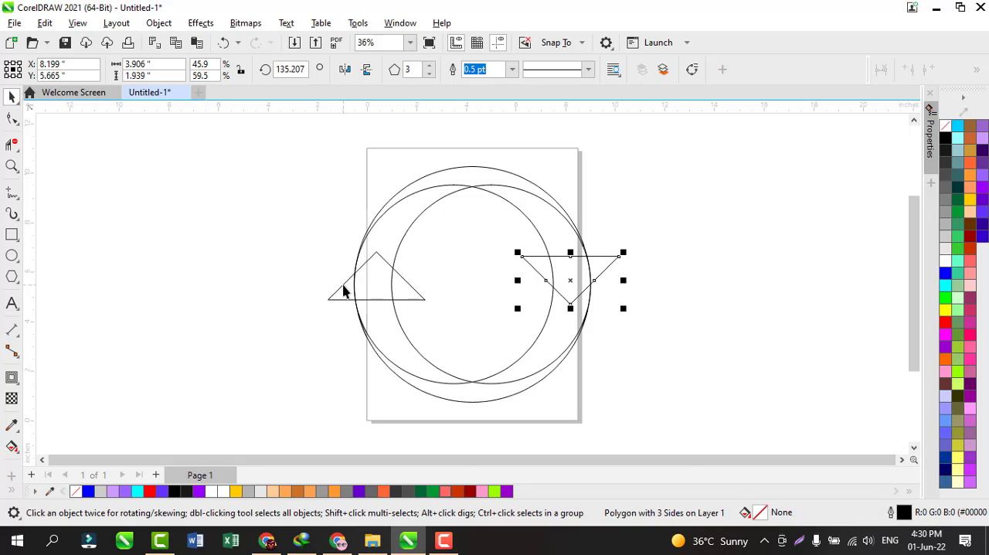
Align the centres of the two triangles at the same height and group them
{"action": "key", "text": "shift"}
{"action": "left_click", "coordinate": [344, 290], "text": "shift"}
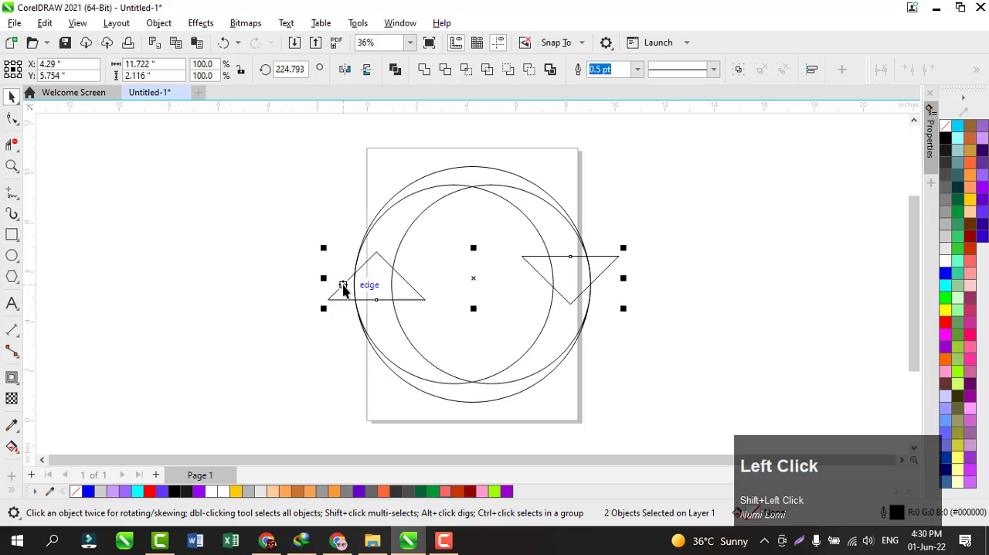
{"action": "key", "text": "e"}
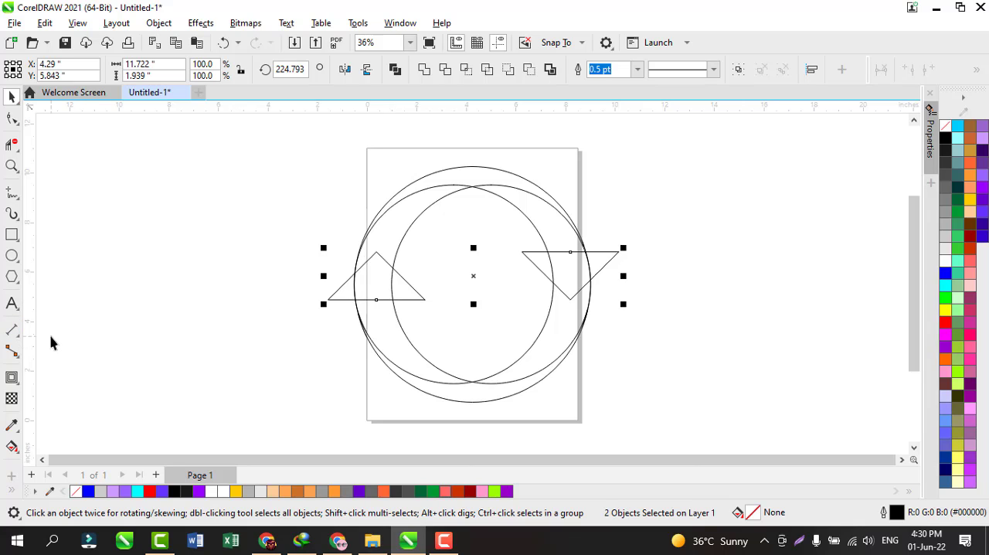
{"action": "key", "text": "ctrl+g"}
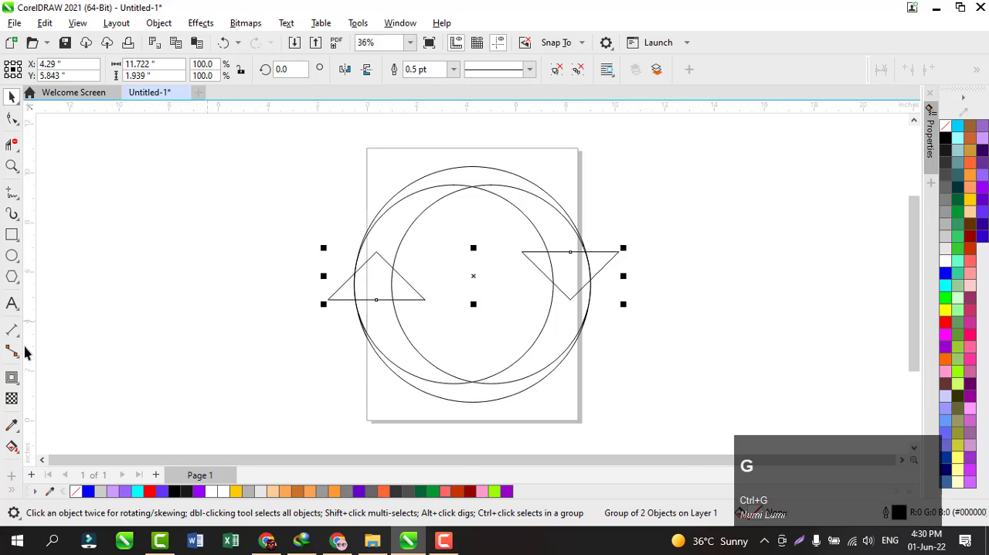
Add a single-step outside contour of about 0.293 inches to the grouped triangles
{"action": "left_click", "coordinate": [15, 383]}
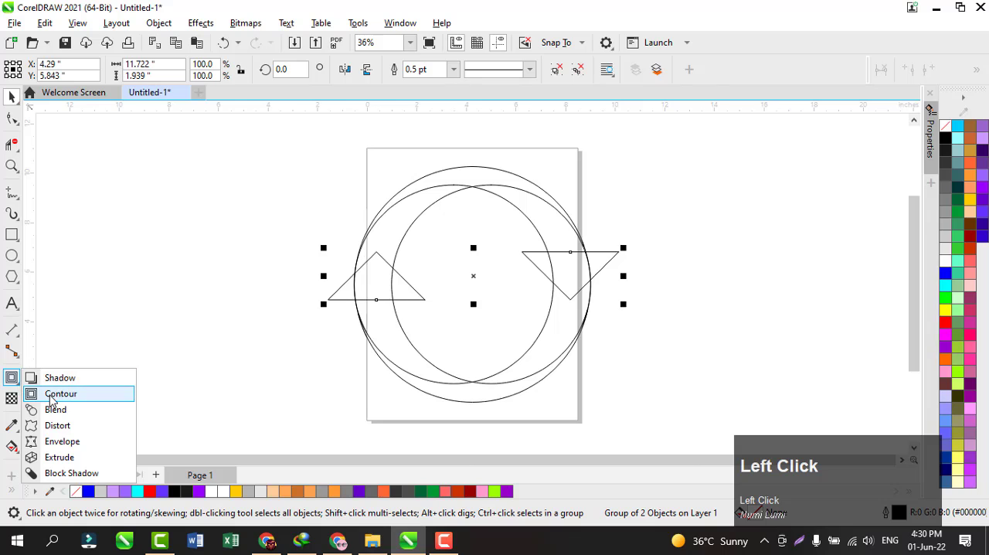
{"action": "left_click", "coordinate": [56, 391]}
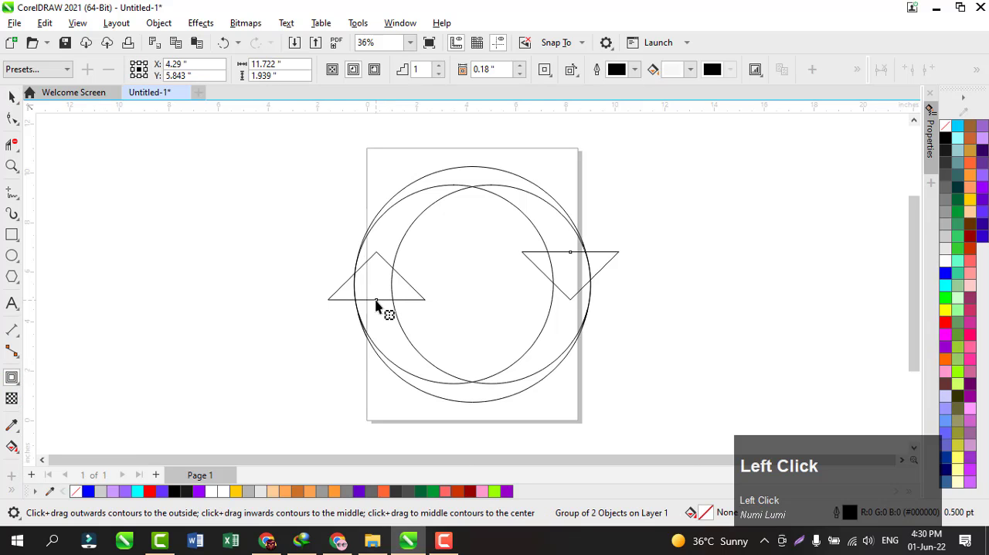
{"action": "left_click_drag", "start_coordinate": [378, 304], "coordinate": [377, 311]}
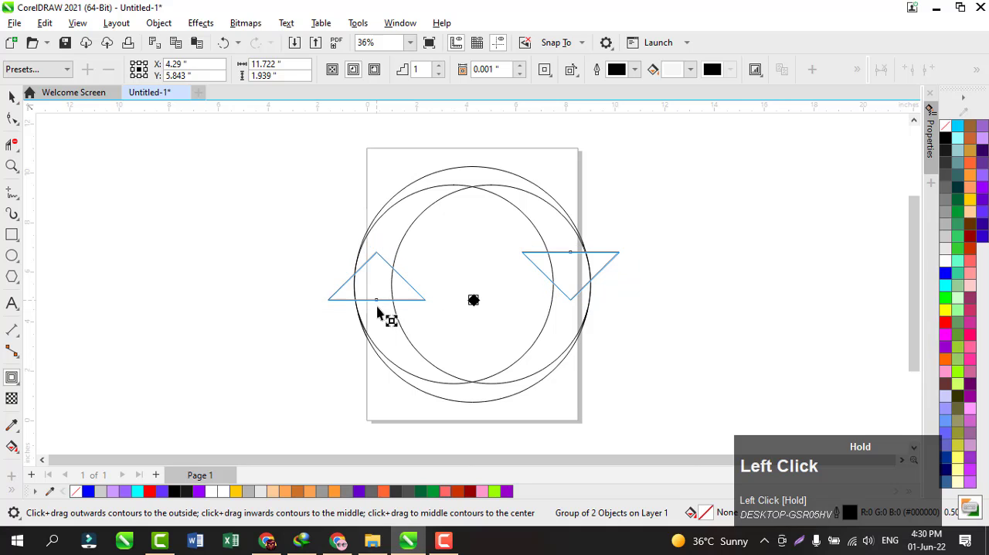
{"action": "left_click", "coordinate": [377, 310]}
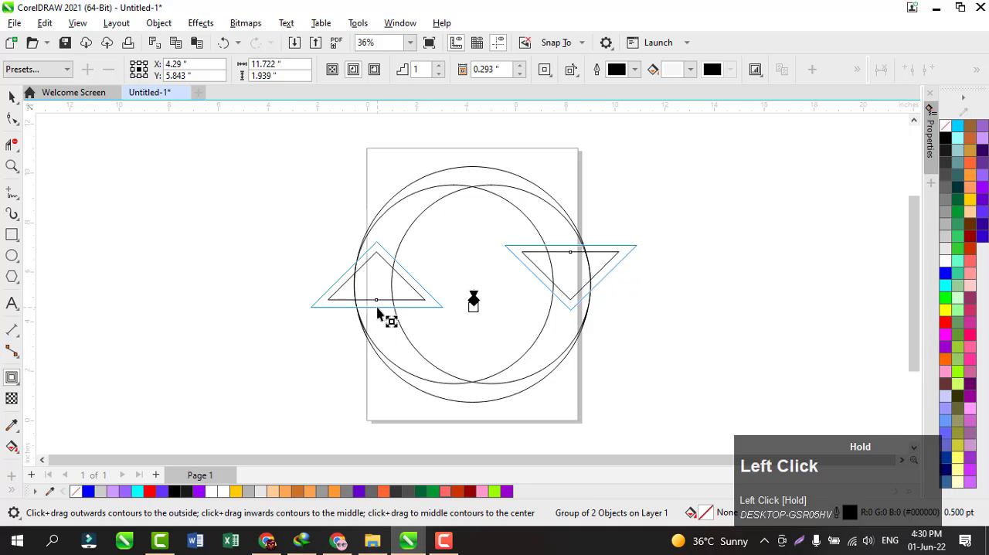
Break the contour apart from the grouped triangles
{"action": "left_click", "coordinate": [14, 96]}
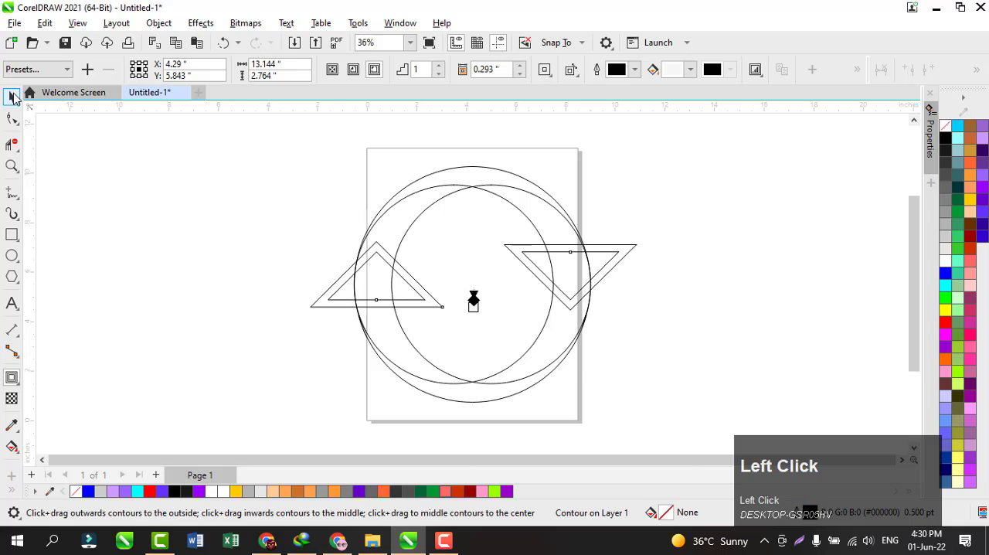
{"action": "right_click", "coordinate": [342, 275]}
{"action": "left_click", "coordinate": [368, 287]}
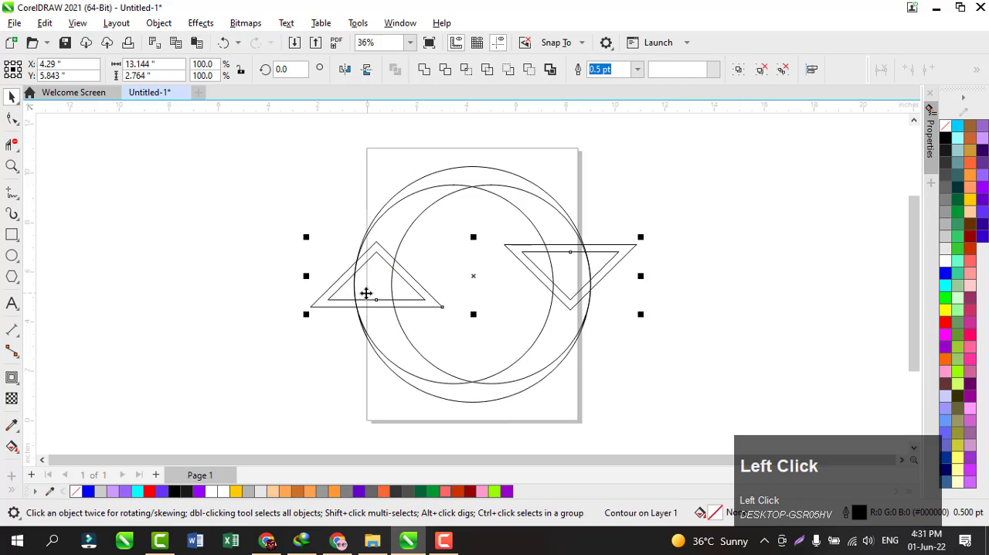
{"action": "left_click", "coordinate": [260, 283]}
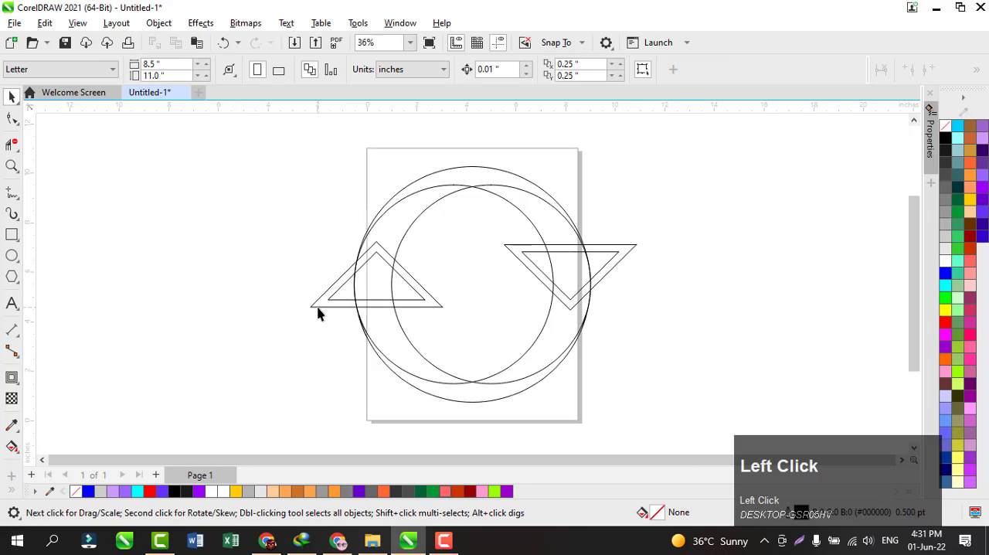
{"action": "left_click_drag", "start_coordinate": [318, 312], "coordinate": [224, 315]}
{"action": "key", "text": "ctrl+z"}
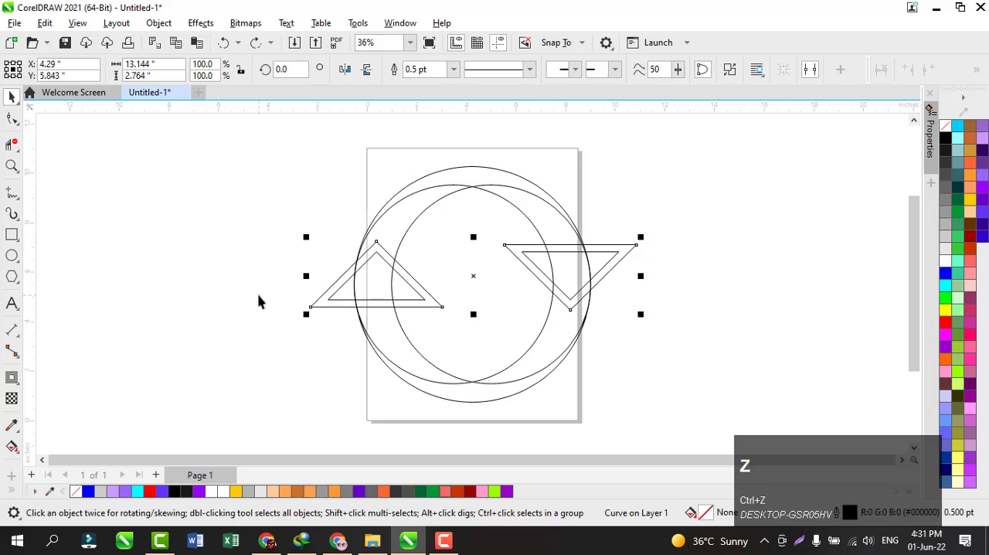
{"action": "left_click", "coordinate": [171, 271]}
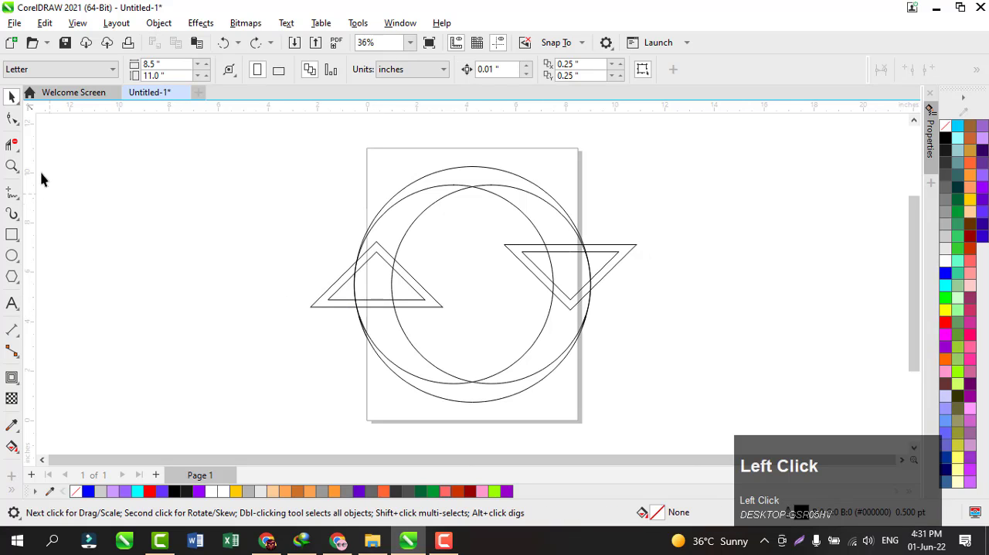
With Virtual Segment Delete, remove the left contour's outer corners and the circle arcs crossing the left triangle and its gap at the tip
{"action": "left_click", "coordinate": [18, 148]}
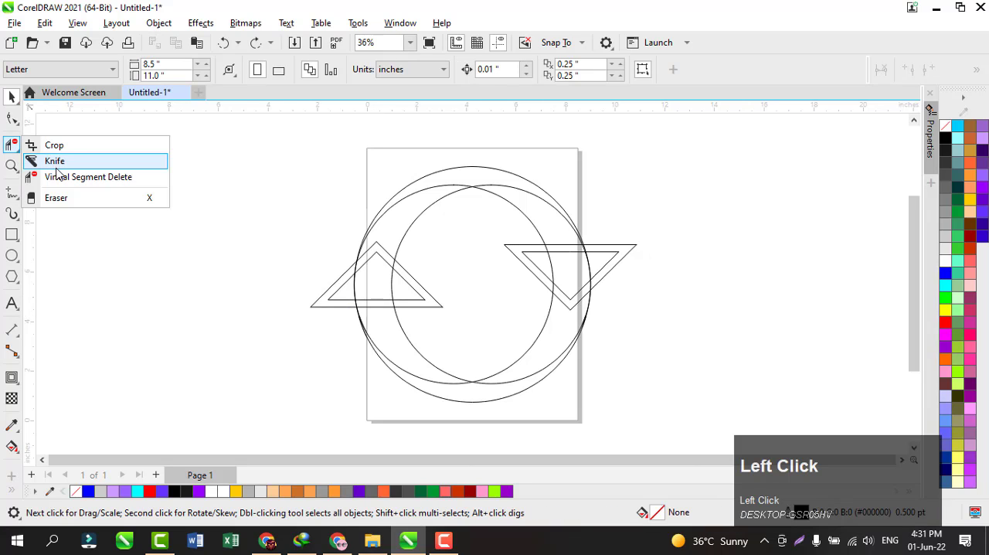
{"action": "left_click", "coordinate": [58, 178]}
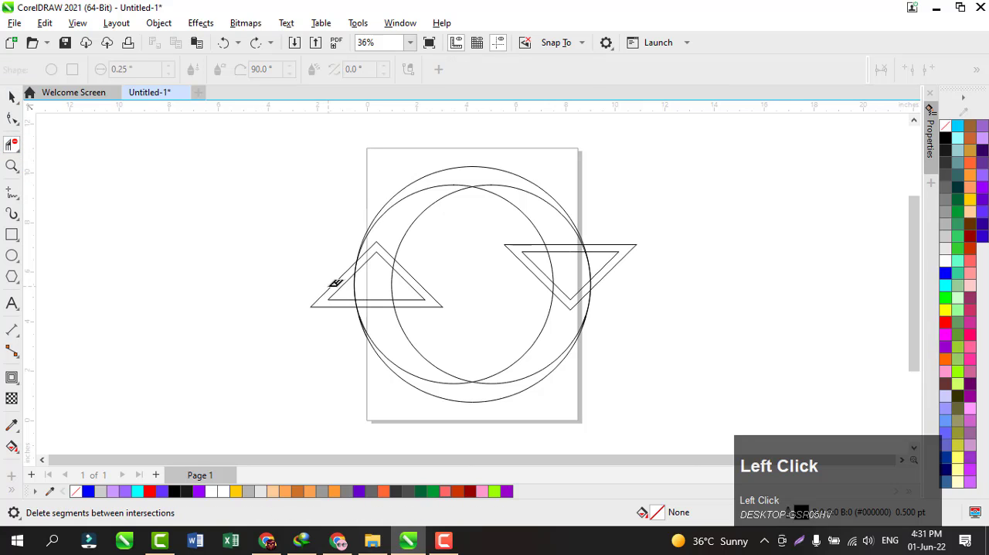
{"action": "left_click", "coordinate": [333, 279]}
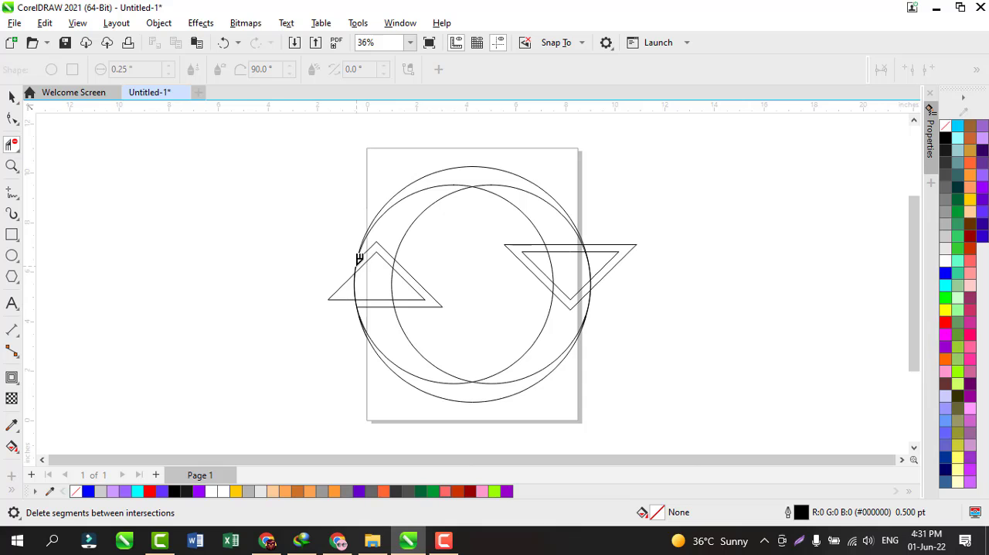
{"action": "left_click", "coordinate": [359, 259]}
{"action": "left_click", "coordinate": [405, 260]}
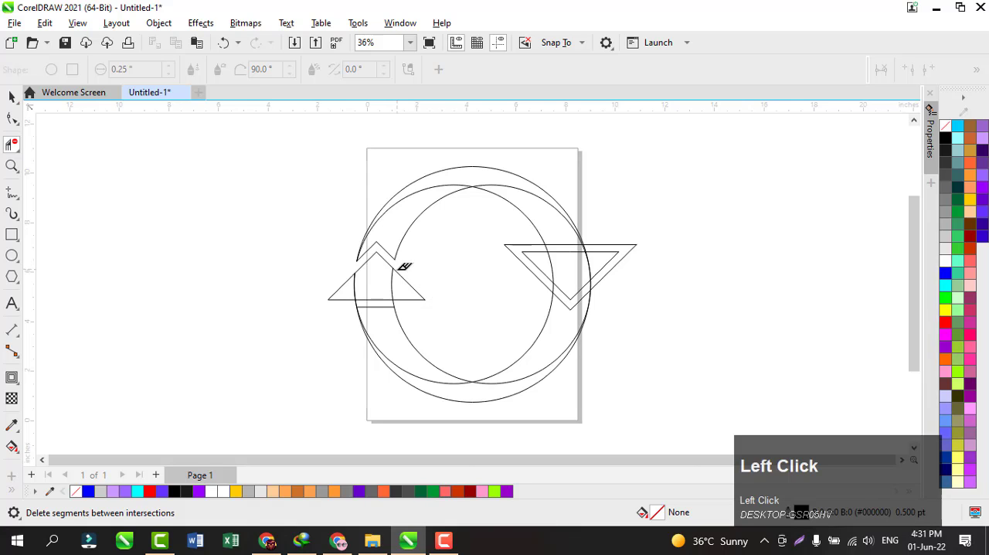
{"action": "left_click", "coordinate": [393, 277]}
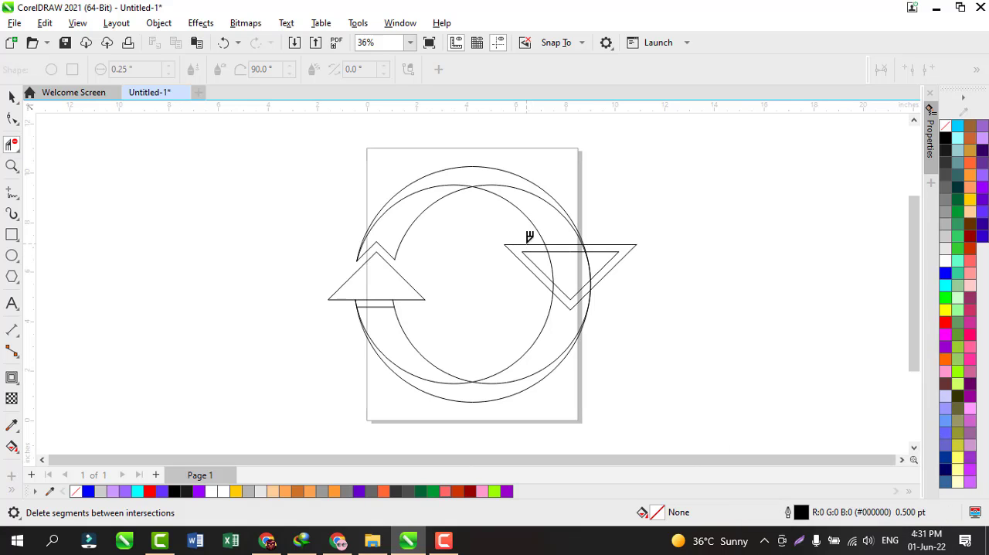
Delete the right contour's outer corners and the circle arcs crossing the right triangle and its gap at the tip
{"action": "left_click", "coordinate": [529, 240]}
{"action": "left_click", "coordinate": [557, 282]}
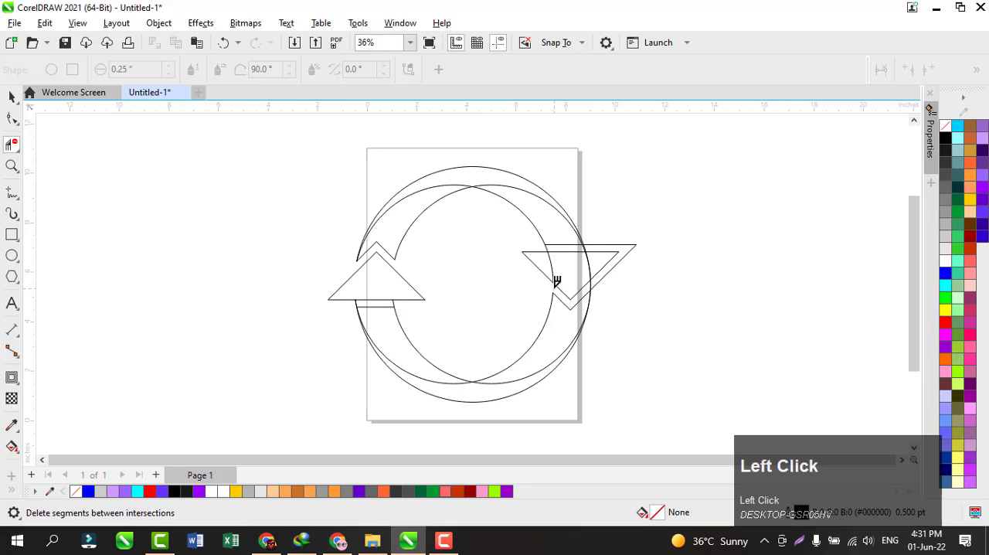
{"action": "left_click", "coordinate": [614, 263]}
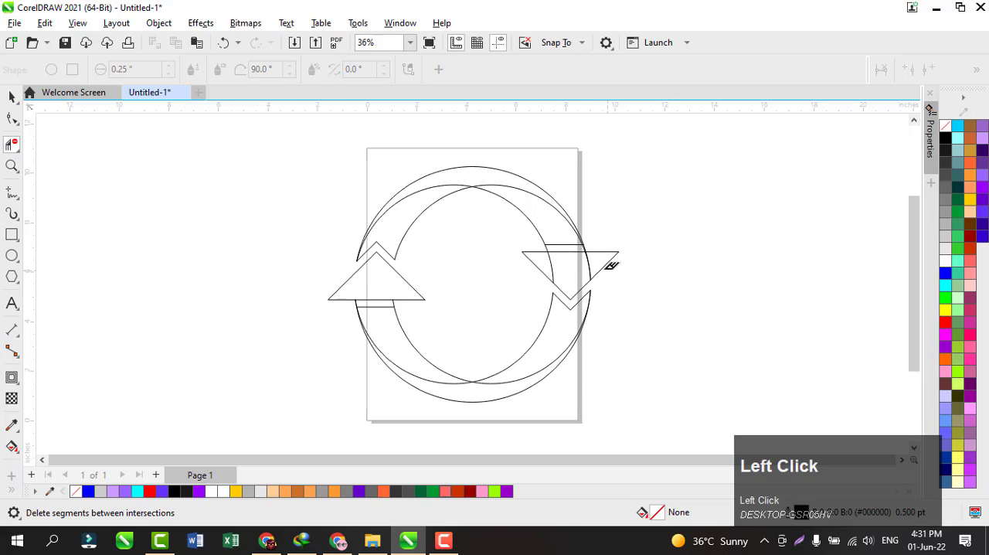
{"action": "left_click", "coordinate": [592, 254]}
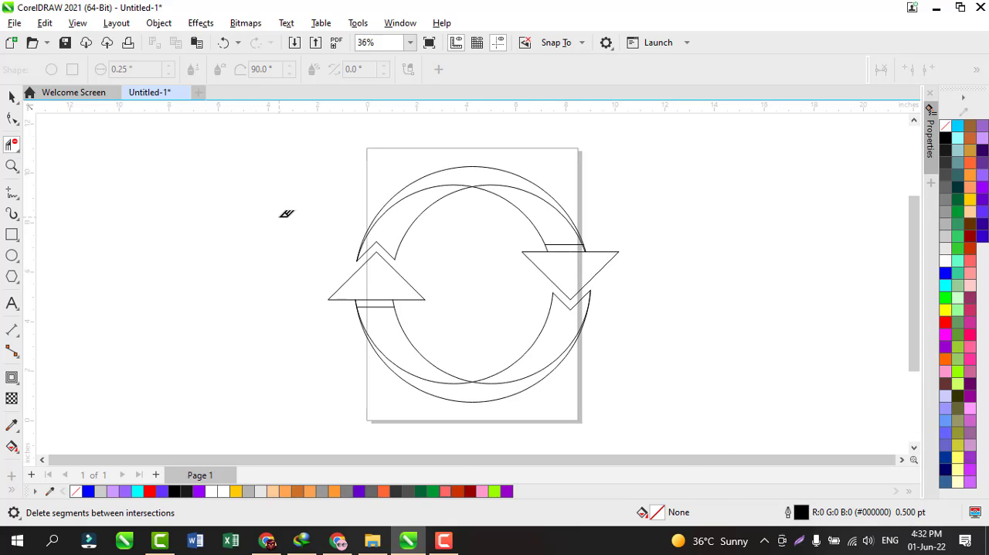
Smart-fill the lower arrow's body, narrow strip and upward arrowhead plus the notched tail at the right with gray #B5B3B3, without outline
{"action": "left_click", "coordinate": [12, 96]}
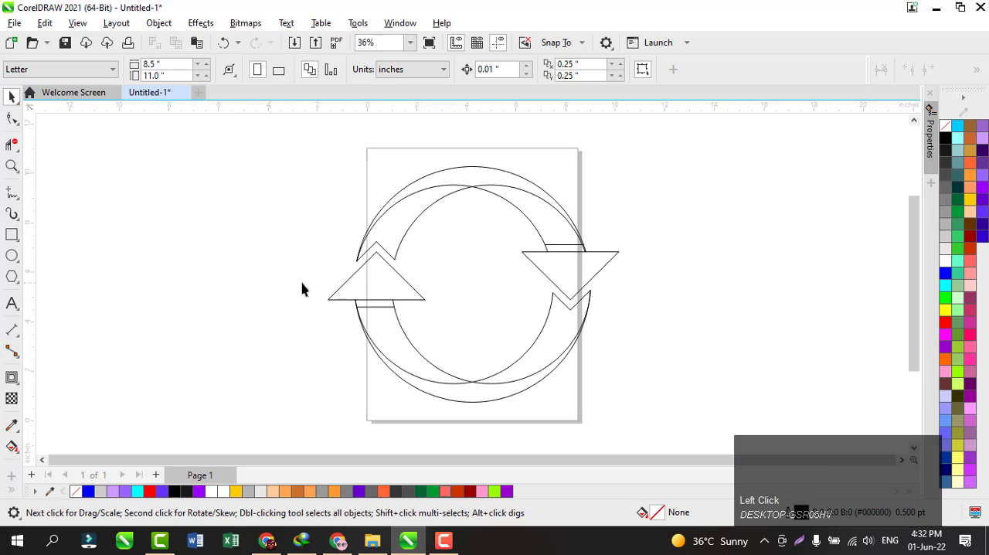
{"action": "left_click", "coordinate": [15, 450]}
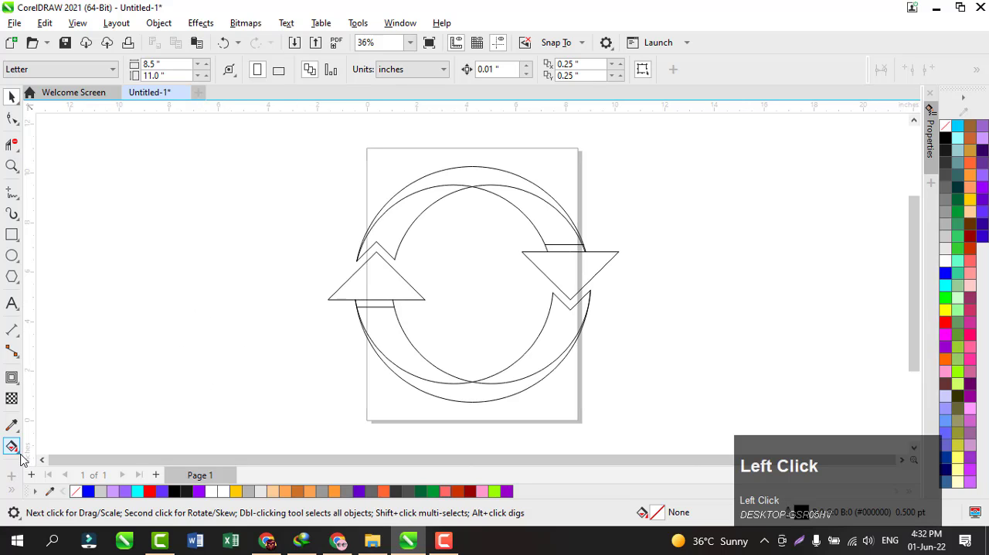
{"action": "left_click", "coordinate": [45, 463]}
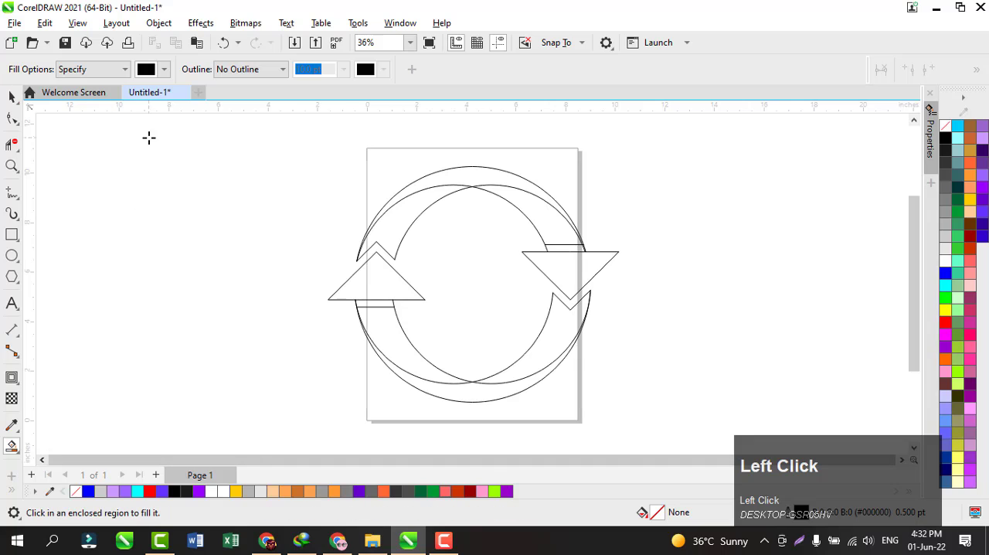
{"action": "left_click", "coordinate": [165, 70]}
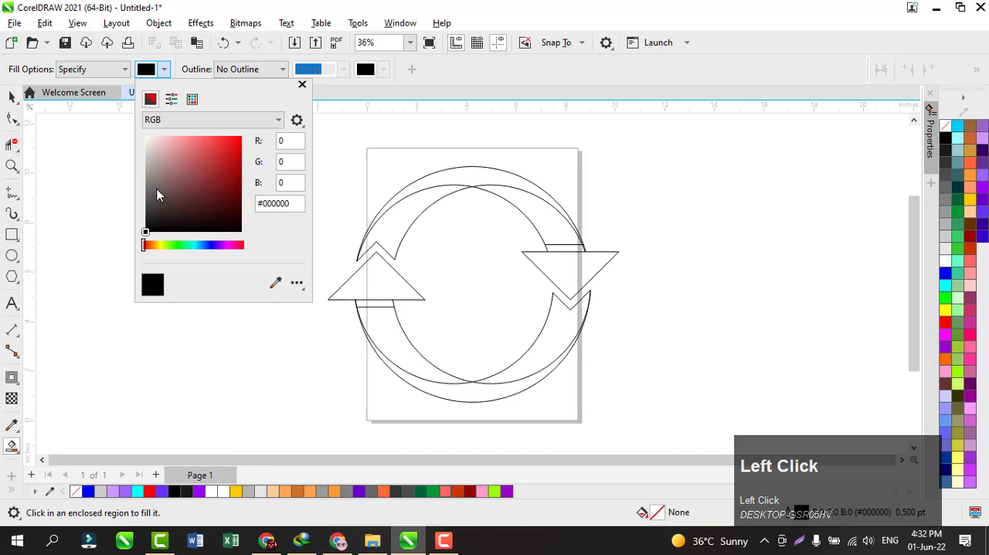
{"action": "left_click_drag", "start_coordinate": [152, 180], "coordinate": [150, 165]}
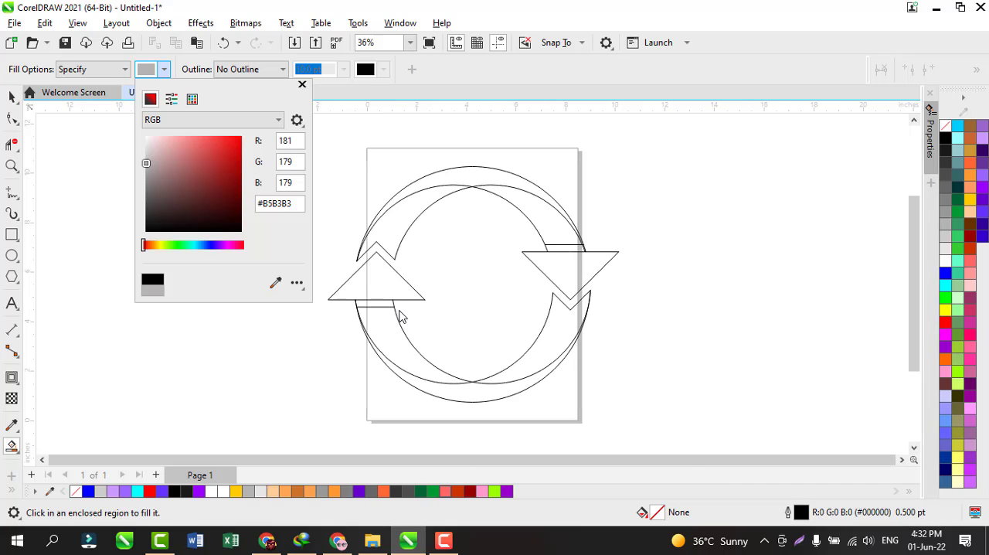
{"action": "left_click", "coordinate": [415, 369]}
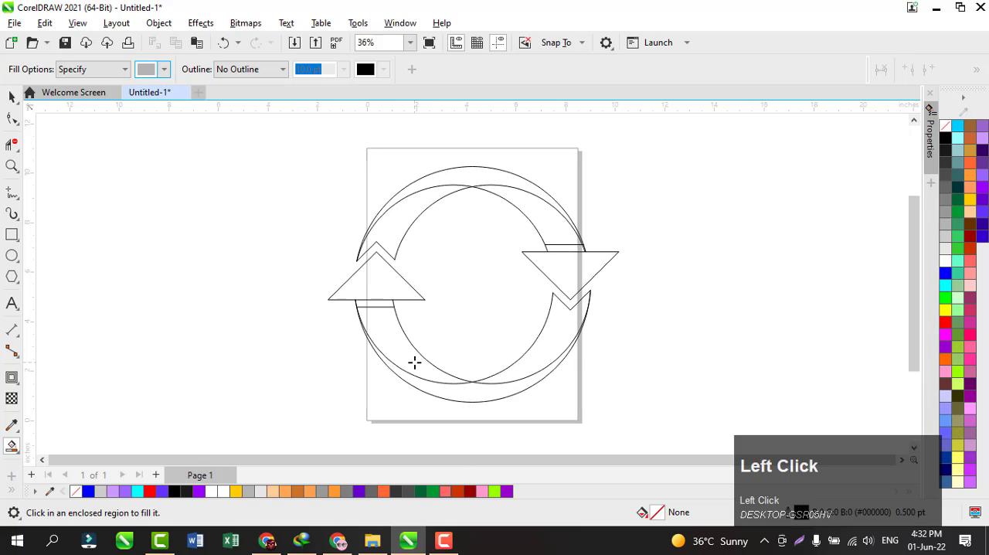
{"action": "left_click", "coordinate": [378, 304]}
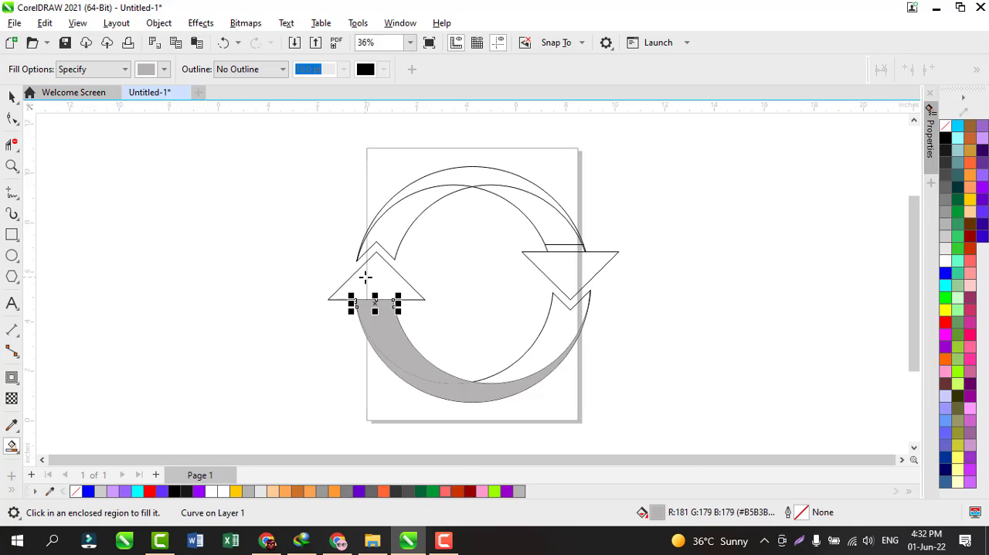
{"action": "left_click", "coordinate": [365, 276]}
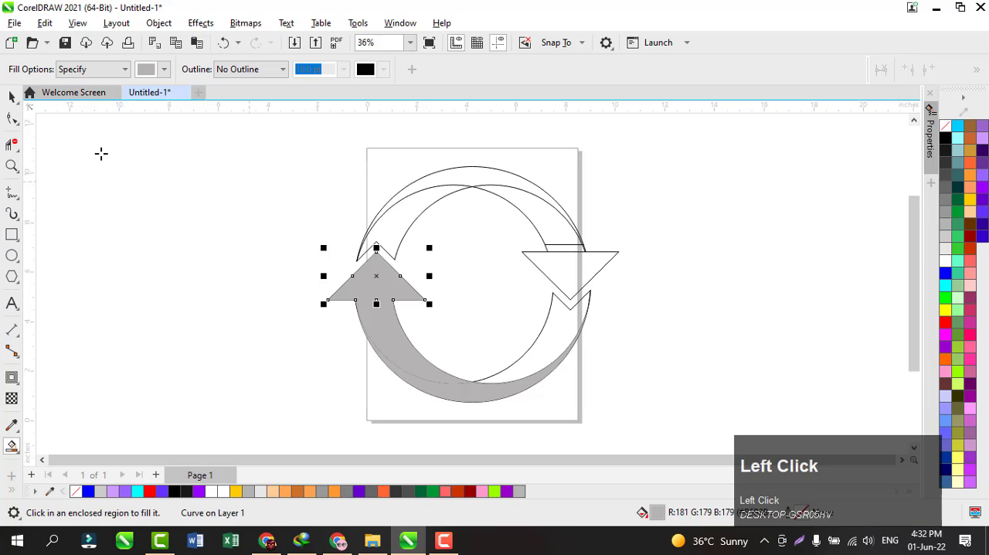
{"action": "left_click", "coordinate": [555, 337]}
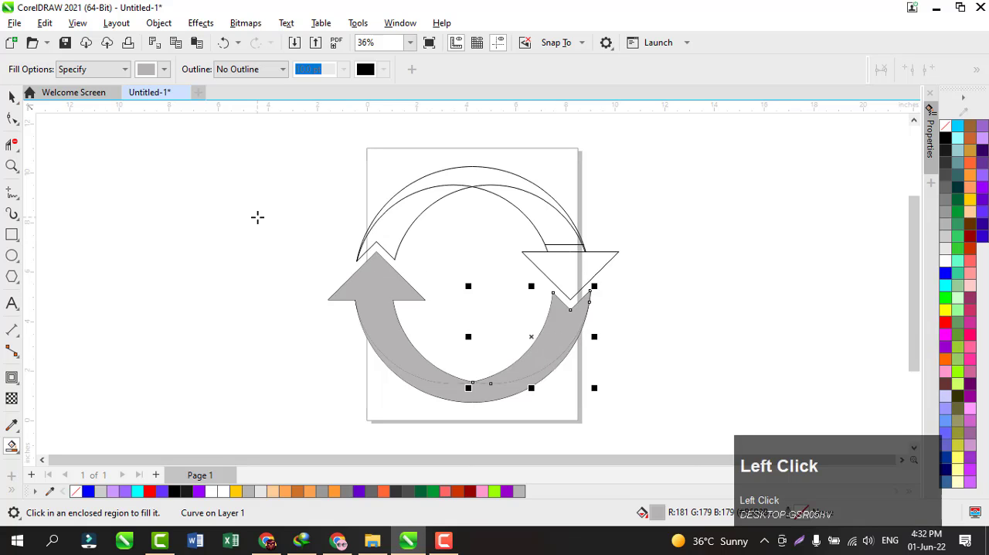
Weld the gray upward arrowhead, the narrow strip below it and the lower body pieces into one arrow, leaving out the notched tail
{"action": "left_click", "coordinate": [11, 96]}
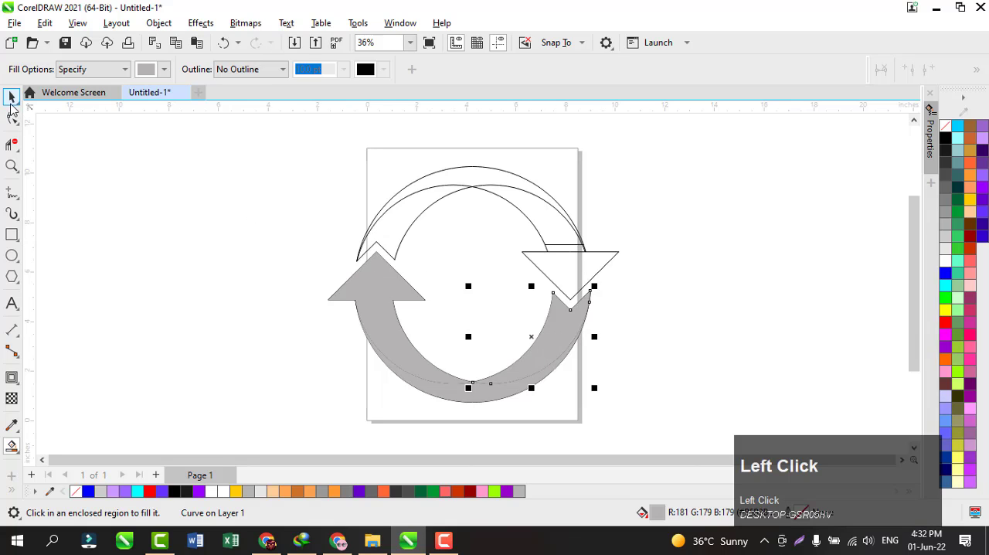
{"action": "left_click", "coordinate": [369, 286]}
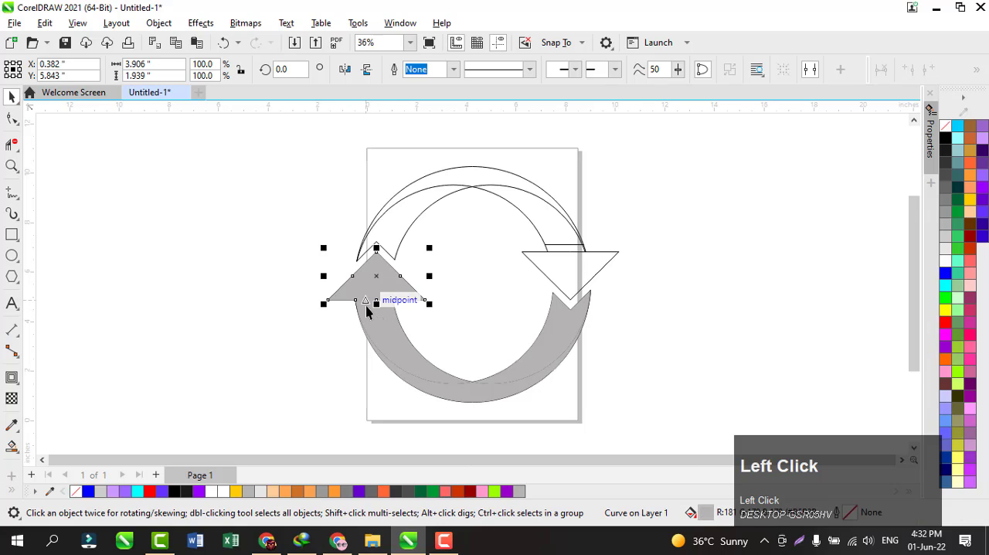
{"action": "left_click", "coordinate": [367, 311], "text": "shift"}
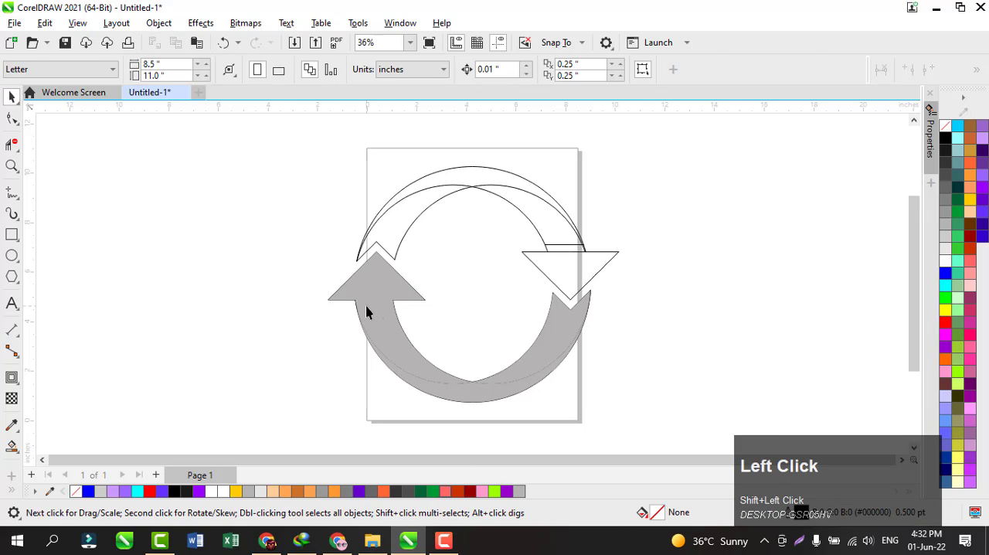
{"action": "left_click", "coordinate": [365, 306]}
{"action": "left_click", "coordinate": [374, 290], "text": "shift"}
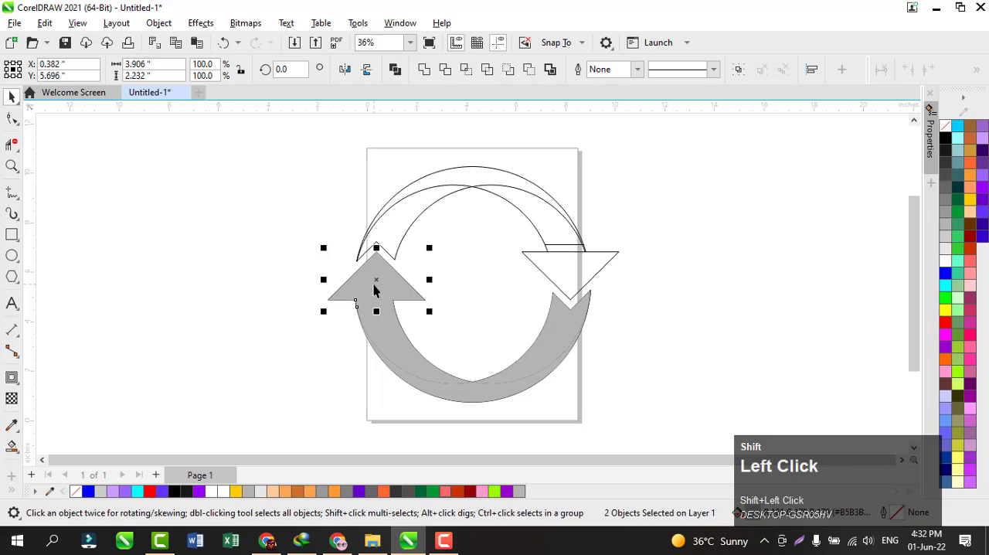
{"action": "left_click", "coordinate": [400, 361], "text": "shift"}
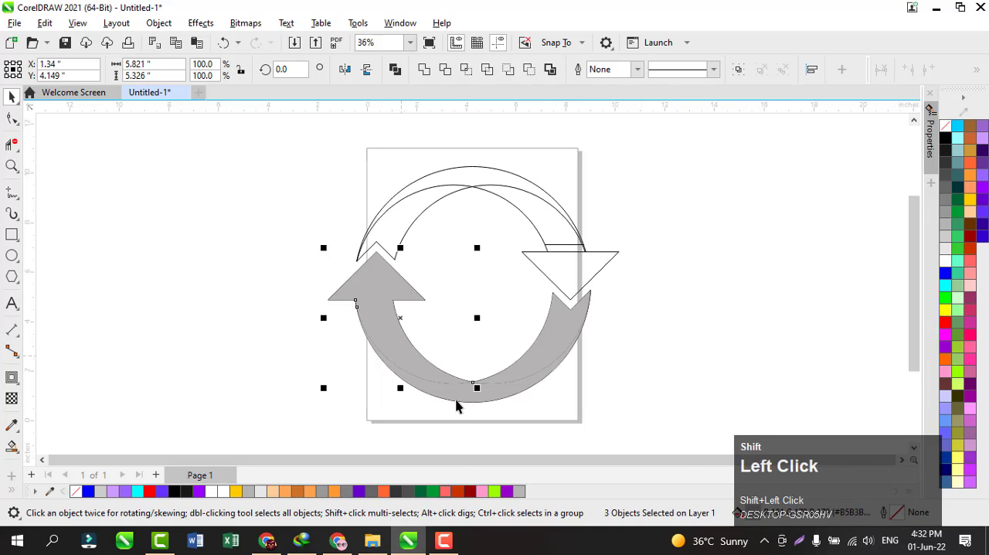
{"action": "left_click", "coordinate": [484, 390], "text": "shift"}
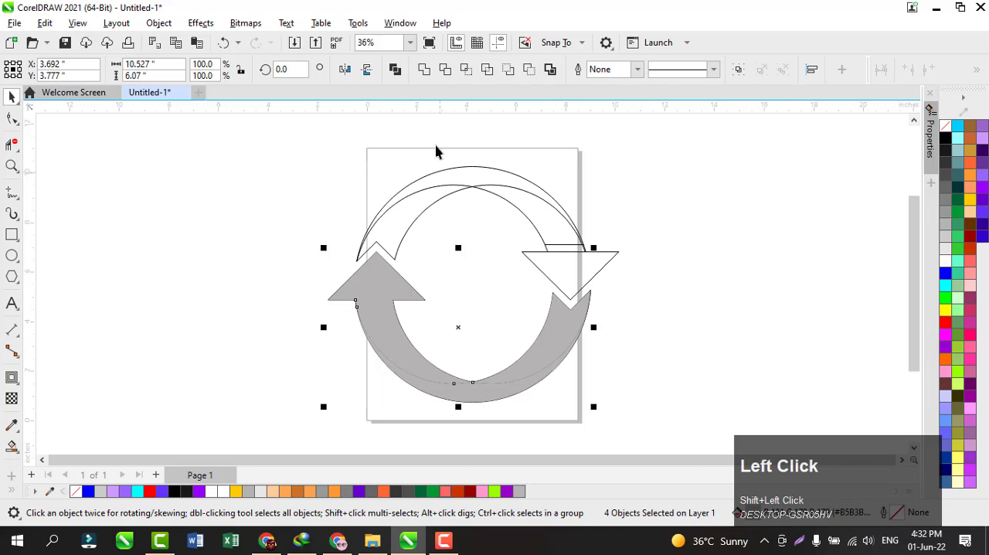
{"action": "left_click", "coordinate": [425, 71]}
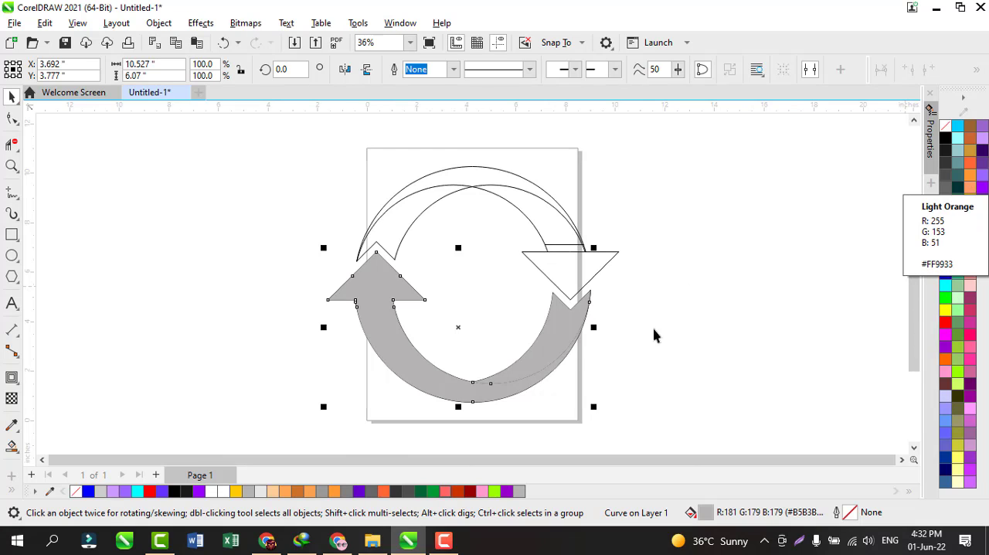
Color the welded lower arrow light orange #FAA14F and its notched tail dark orange #CC7127
{"action": "left_click", "coordinate": [298, 492]}
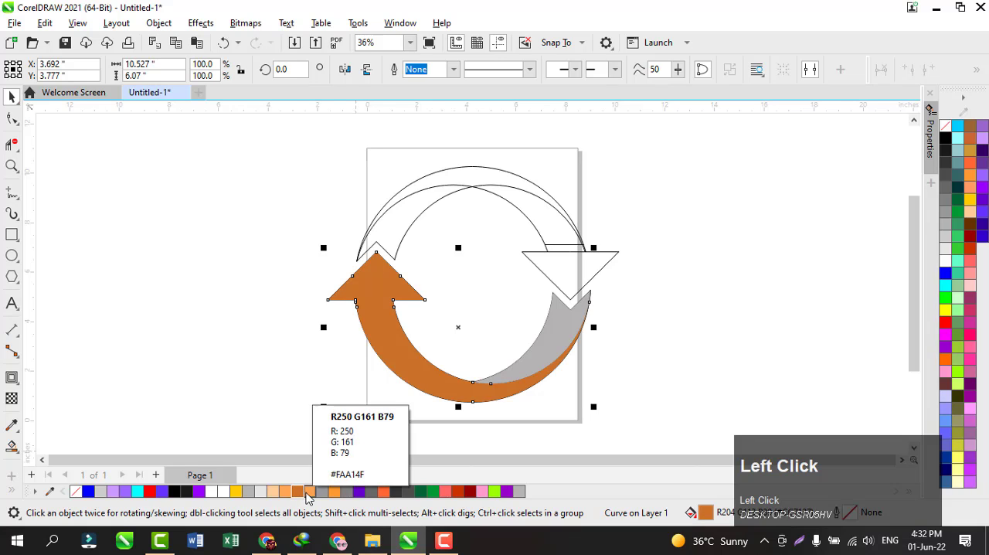
{"action": "left_click", "coordinate": [309, 492]}
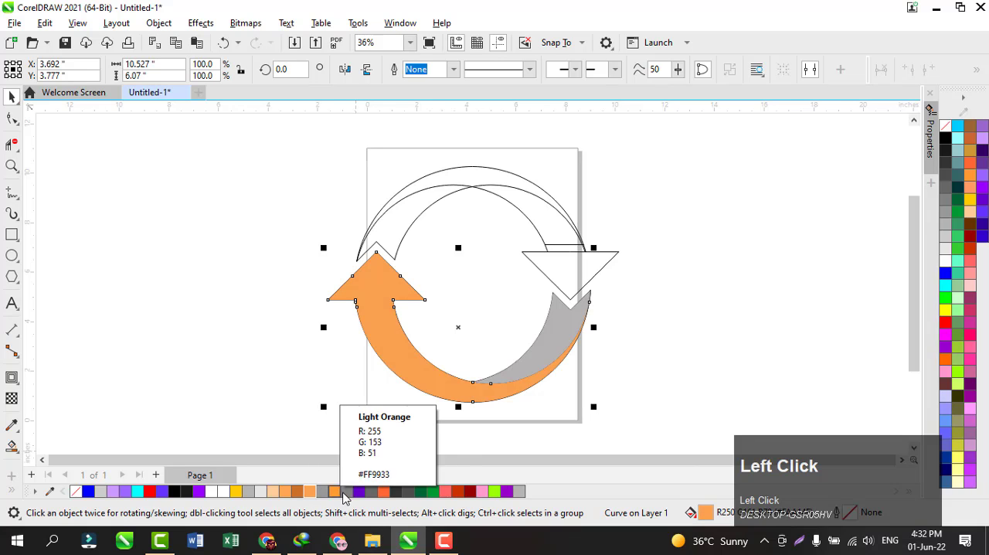
{"action": "left_click", "coordinate": [547, 365]}
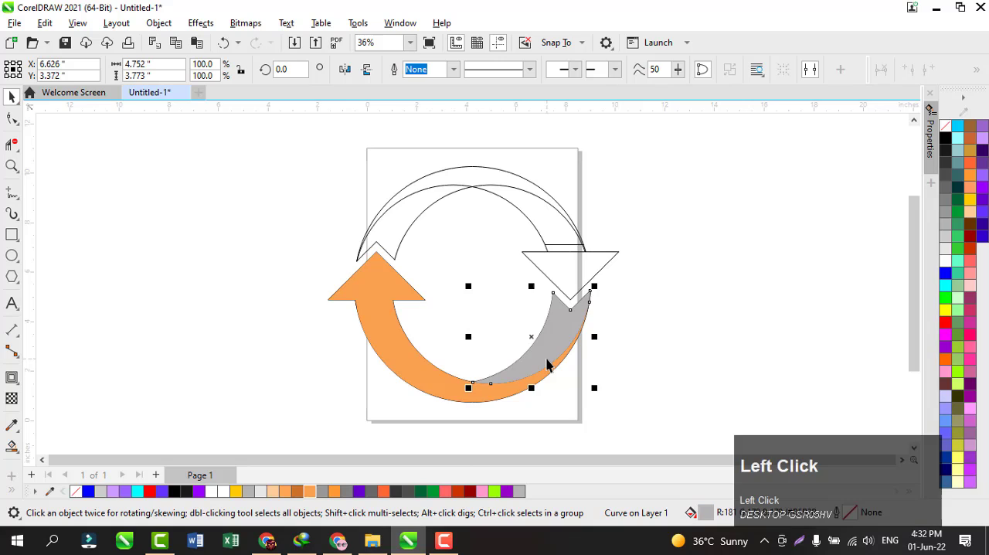
{"action": "left_click", "coordinate": [297, 492]}
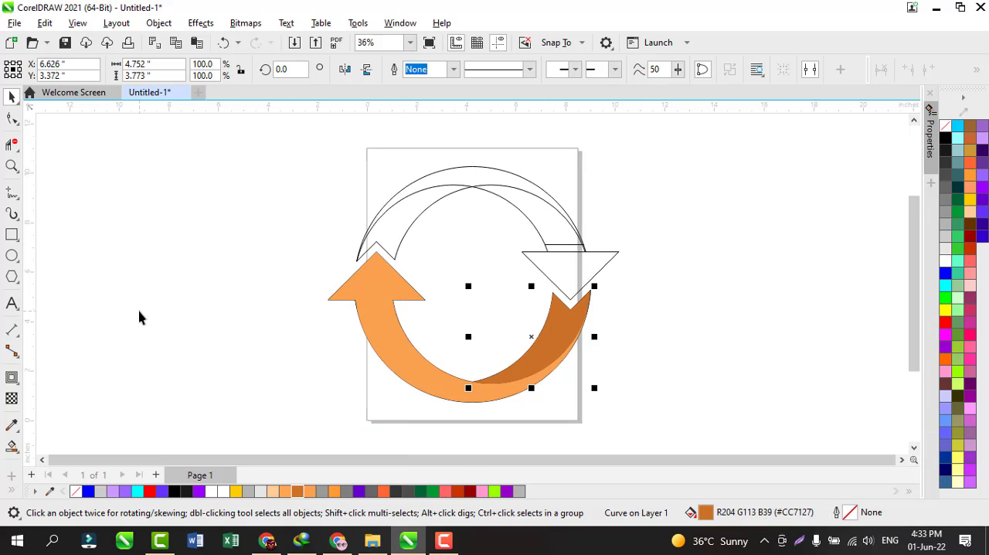
Smart-fill the upper arrow's strip, downward arrowhead, outer body regions and notched left tail with the same gray
{"action": "left_click", "coordinate": [11, 446]}
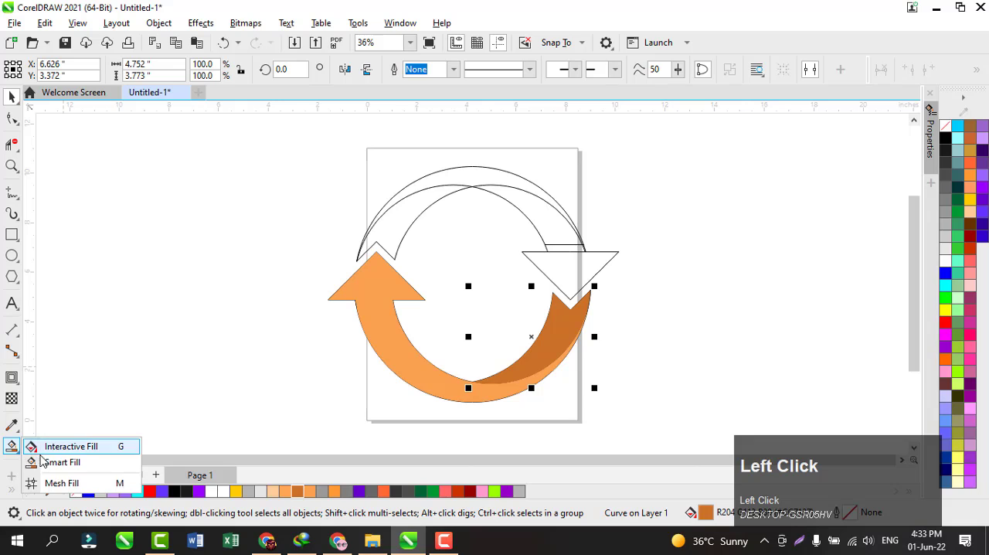
{"action": "left_click", "coordinate": [48, 464]}
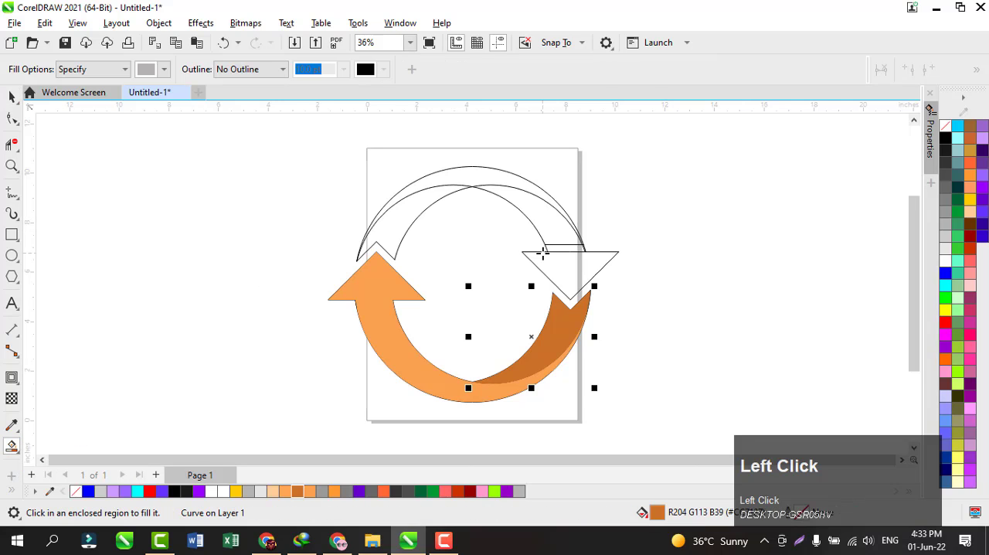
{"action": "left_click", "coordinate": [561, 249]}
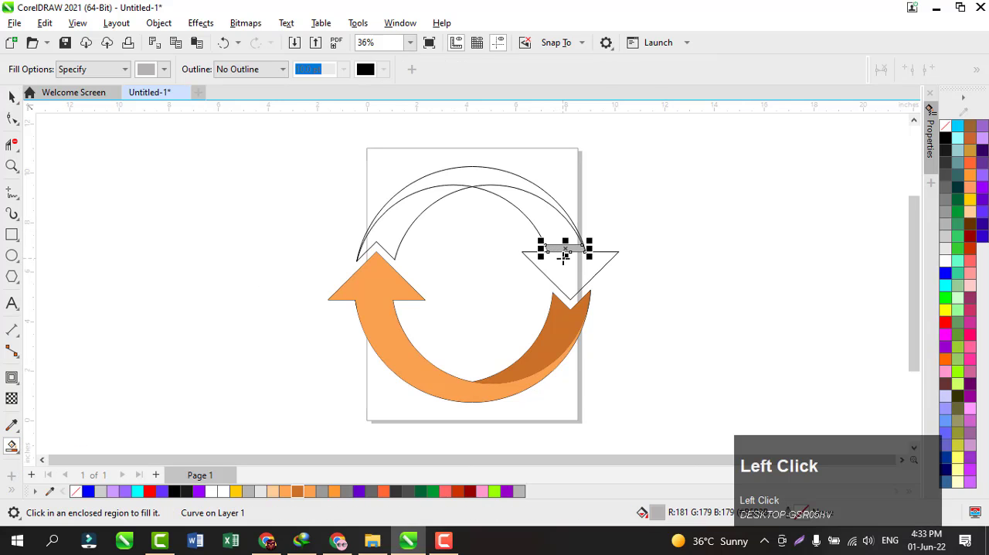
{"action": "left_click", "coordinate": [563, 263]}
{"action": "left_click", "coordinate": [555, 232]}
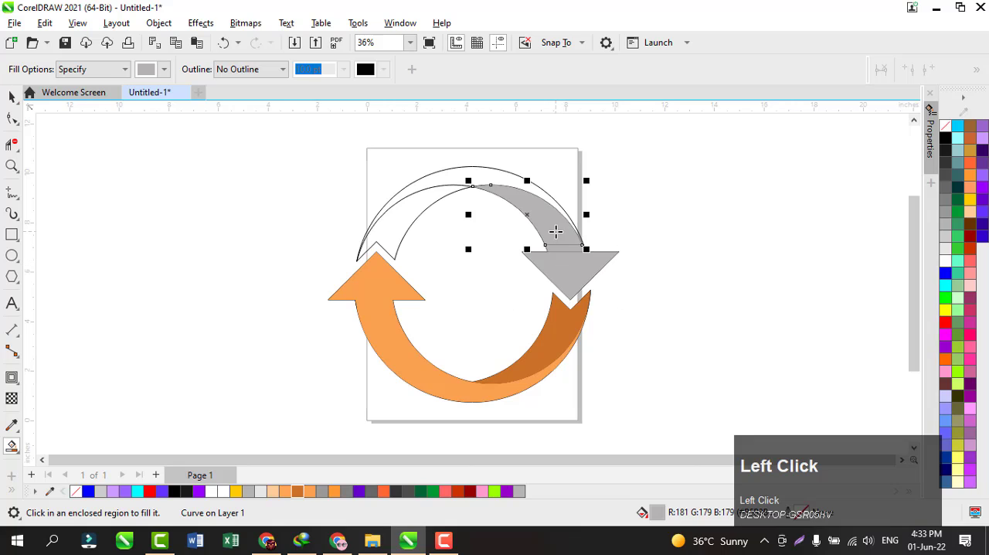
{"action": "left_click", "coordinate": [496, 177]}
{"action": "left_click", "coordinate": [428, 195]}
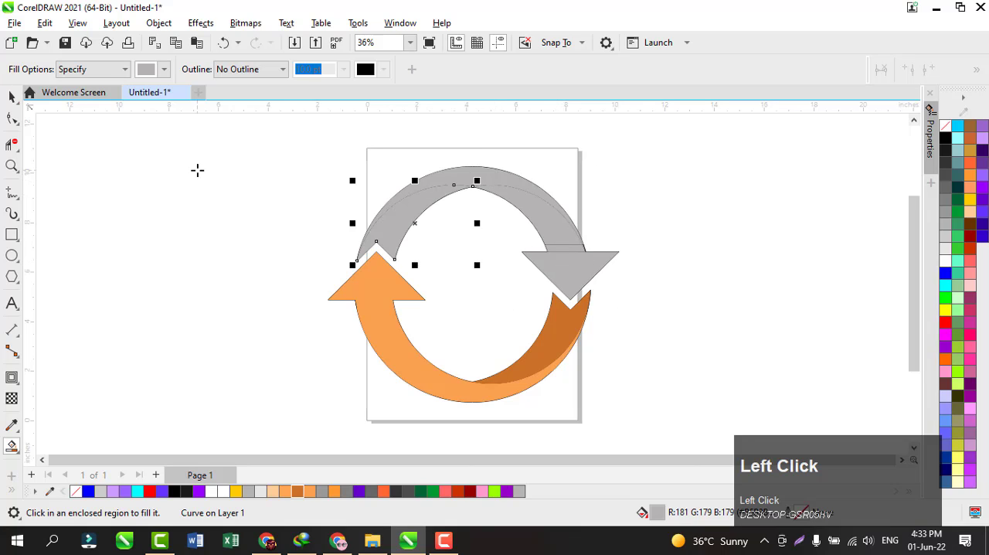
Weld the gray downward arrowhead, the narrow strip above it and the upper body pieces into one arrow, leaving out the notched tail
{"action": "left_click", "coordinate": [12, 96]}
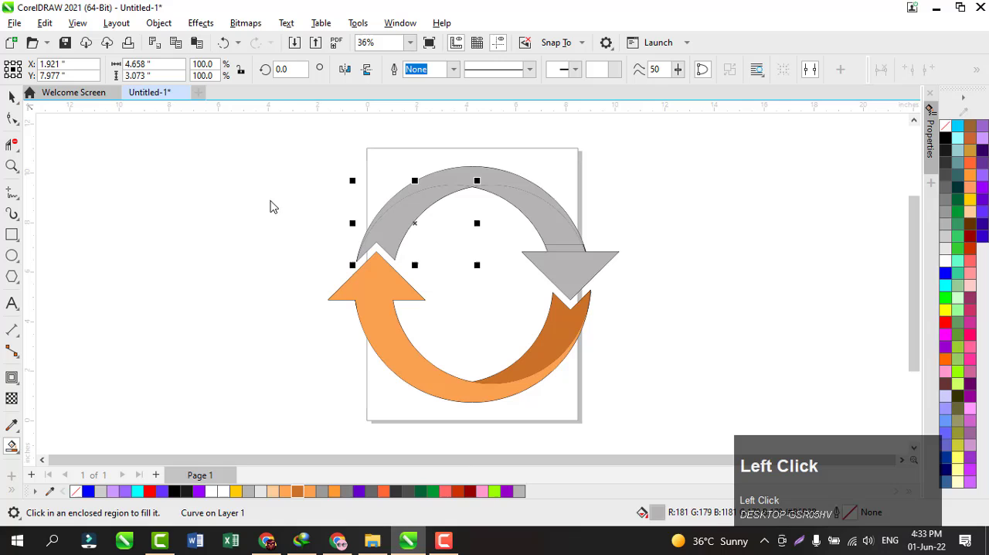
{"action": "left_click", "coordinate": [581, 272]}
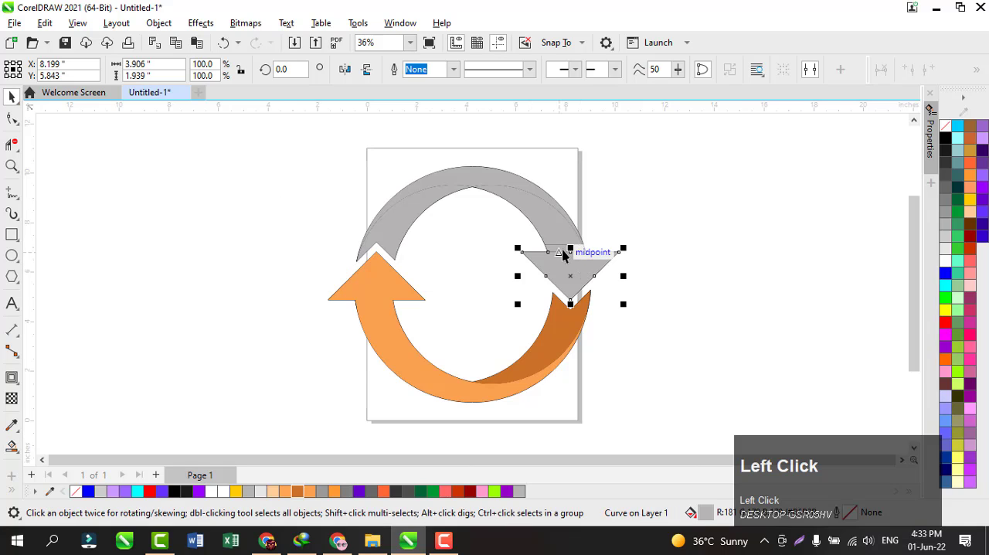
{"action": "left_click", "coordinate": [562, 253]}
{"action": "left_click", "coordinate": [646, 203]}
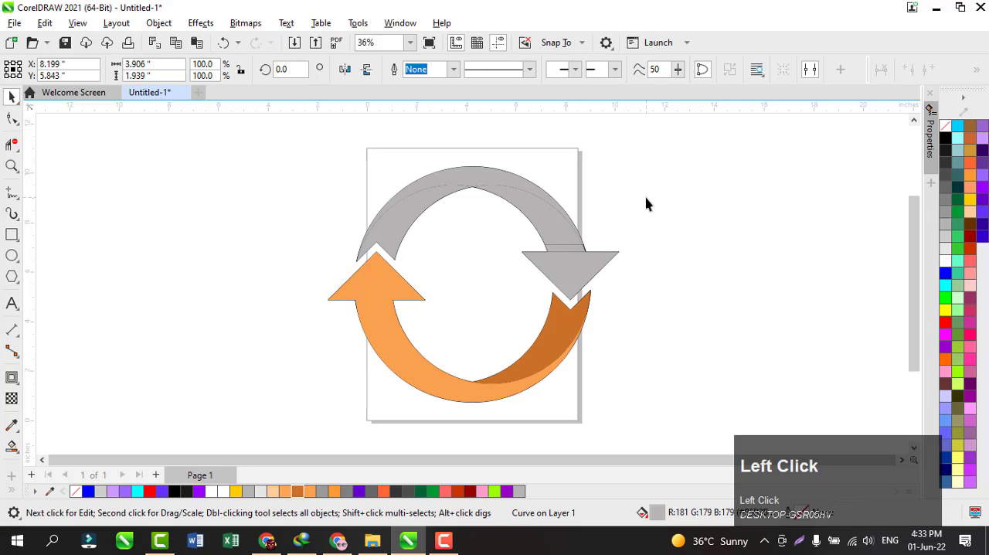
{"action": "left_click", "coordinate": [566, 249]}
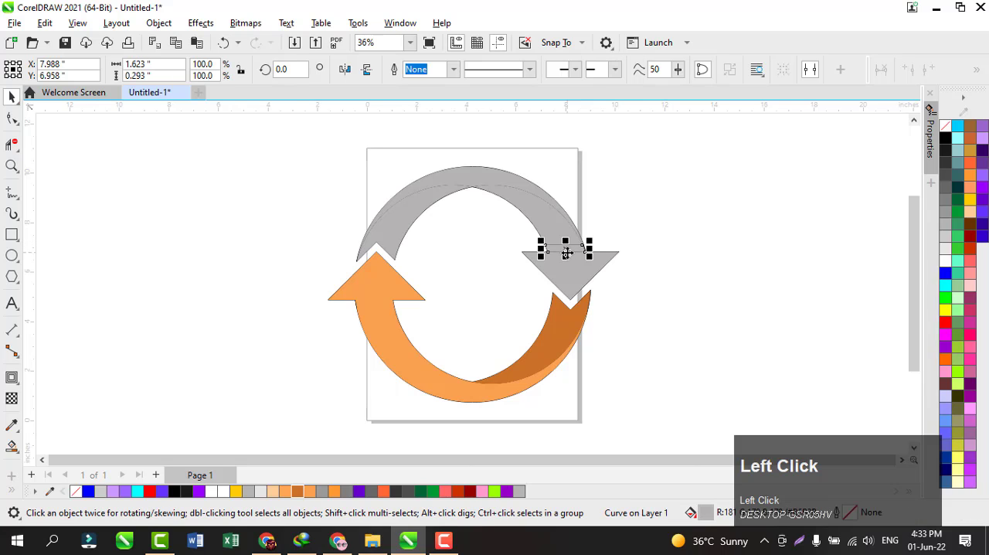
{"action": "left_click", "coordinate": [569, 280], "text": "shift"}
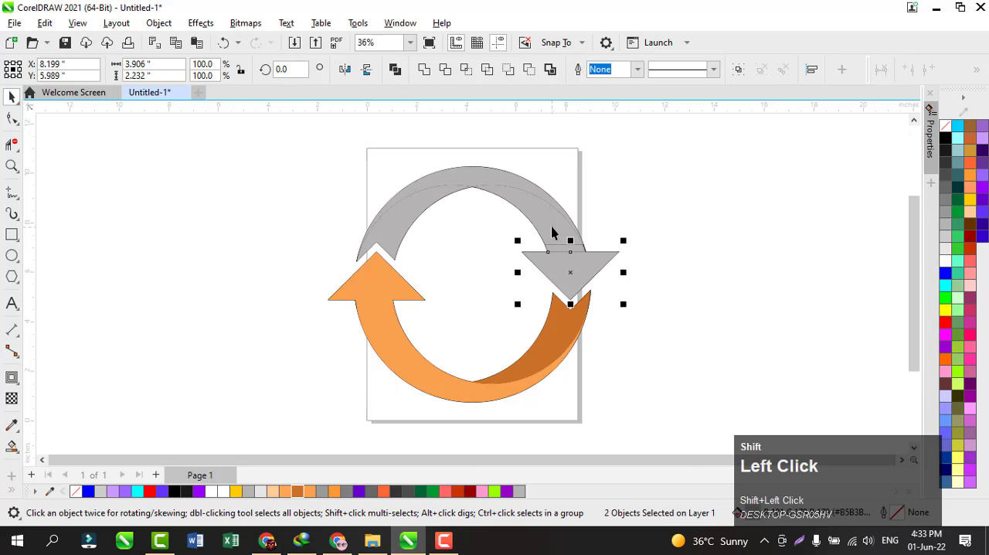
{"action": "left_click", "coordinate": [551, 232], "text": "shift"}
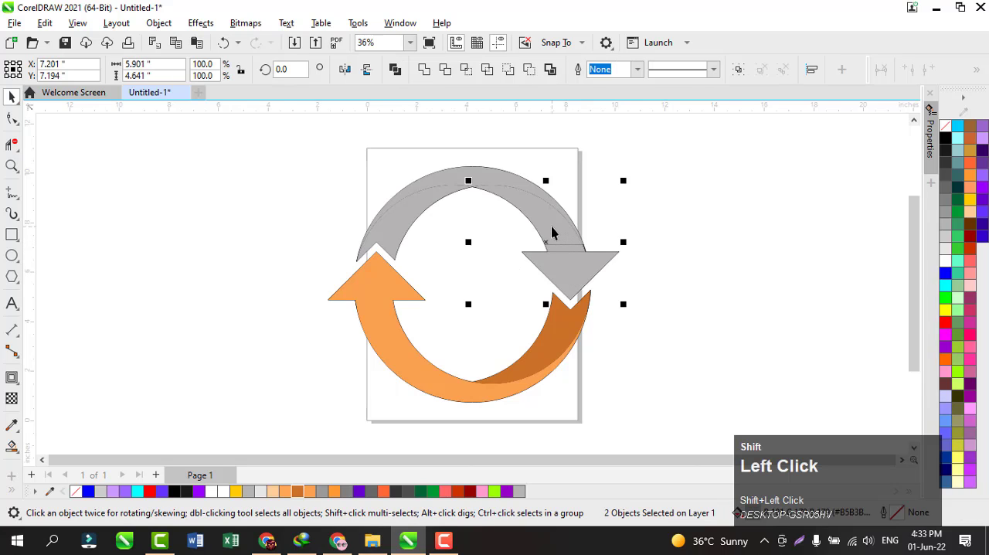
{"action": "left_click", "coordinate": [454, 179], "text": "shift"}
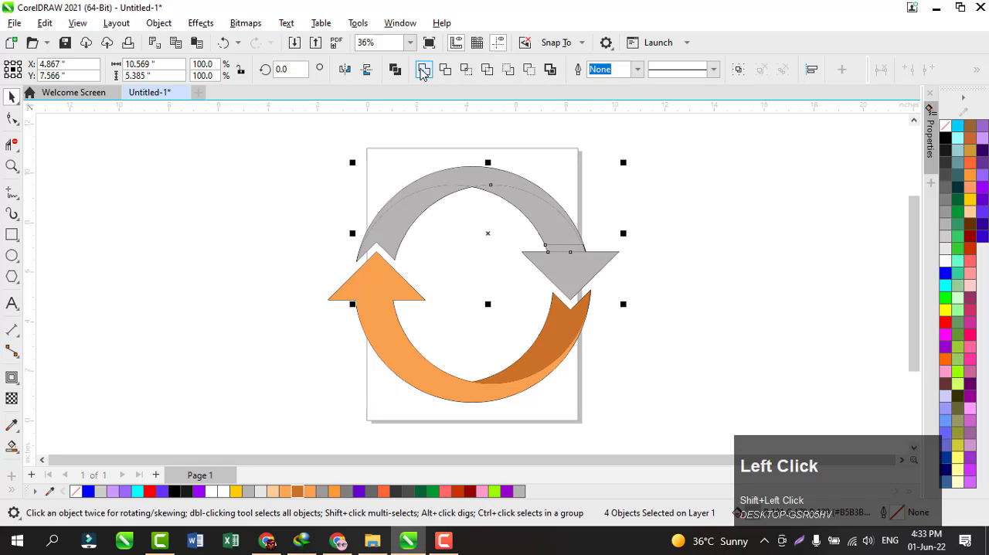
{"action": "left_click", "coordinate": [423, 69]}
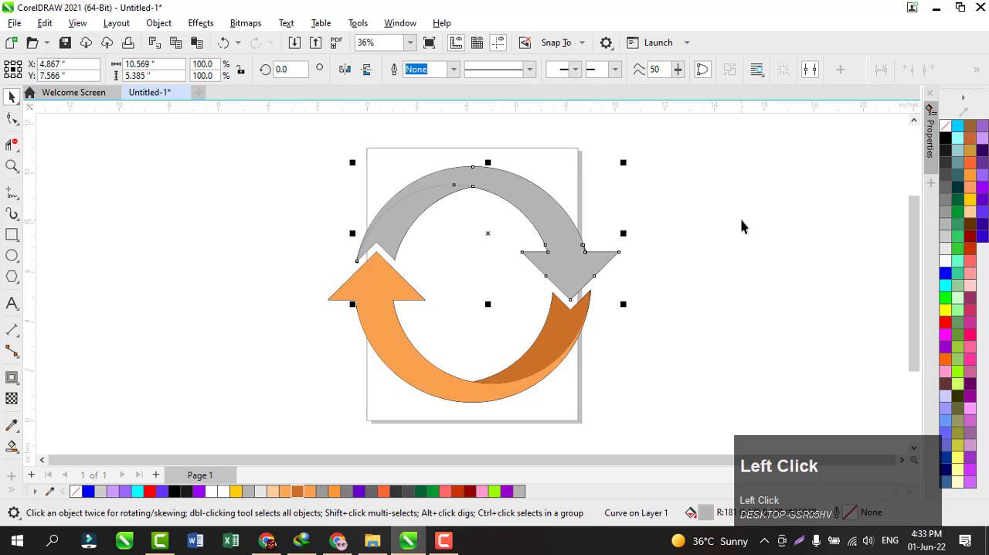
Sample the lower arrow's light orange #FAA14F and apply it to the welded upper arrow
{"action": "key", "text": "ctrl"}
{"action": "key", "text": "ctrl+shift+e"}
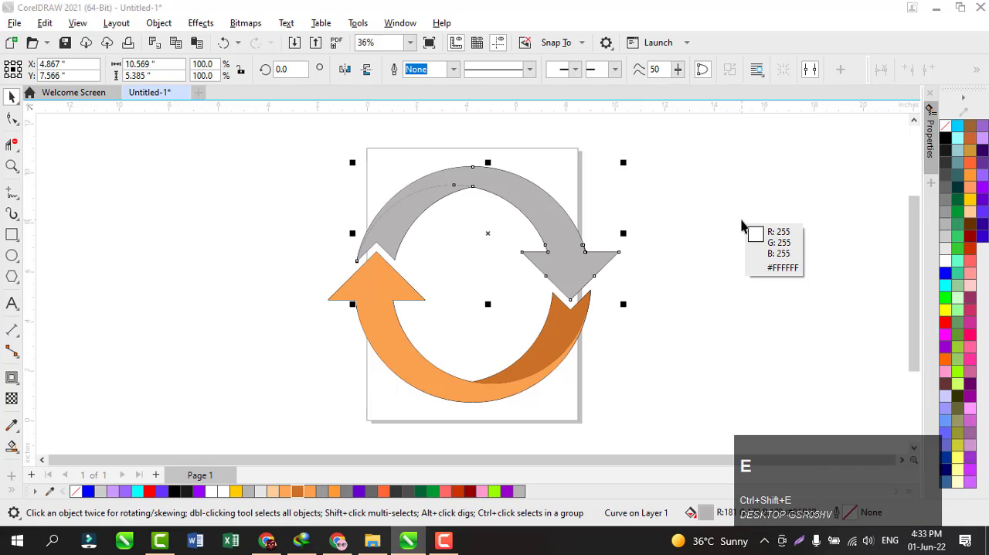
{"action": "left_click", "coordinate": [392, 336]}
{"action": "left_click", "coordinate": [396, 332]}
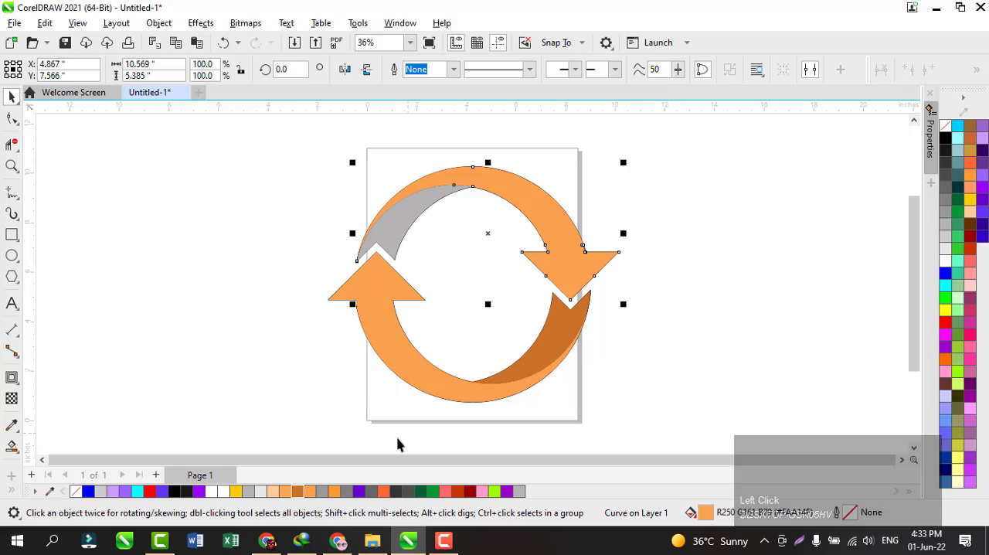
{"action": "left_click", "coordinate": [307, 496]}
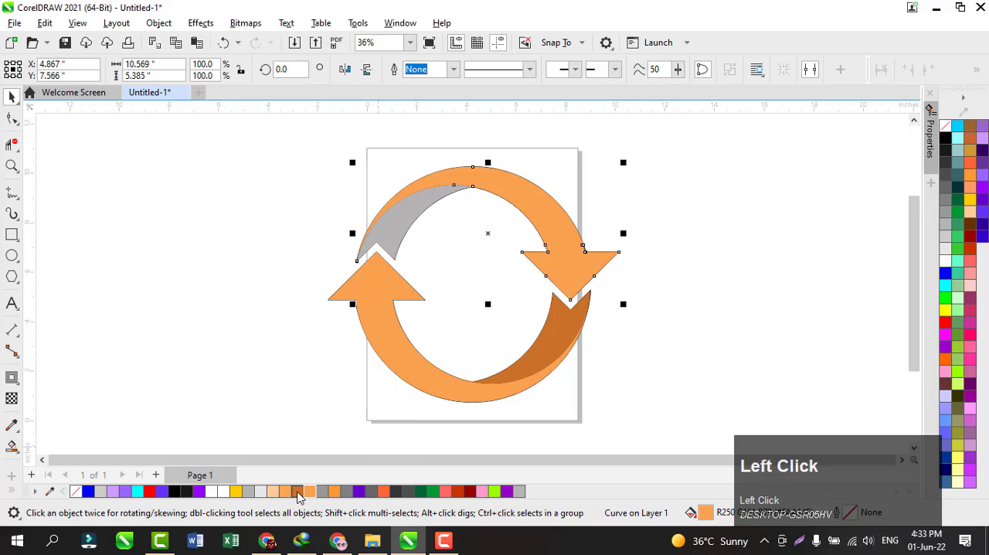
{"action": "left_click", "coordinate": [299, 496]}
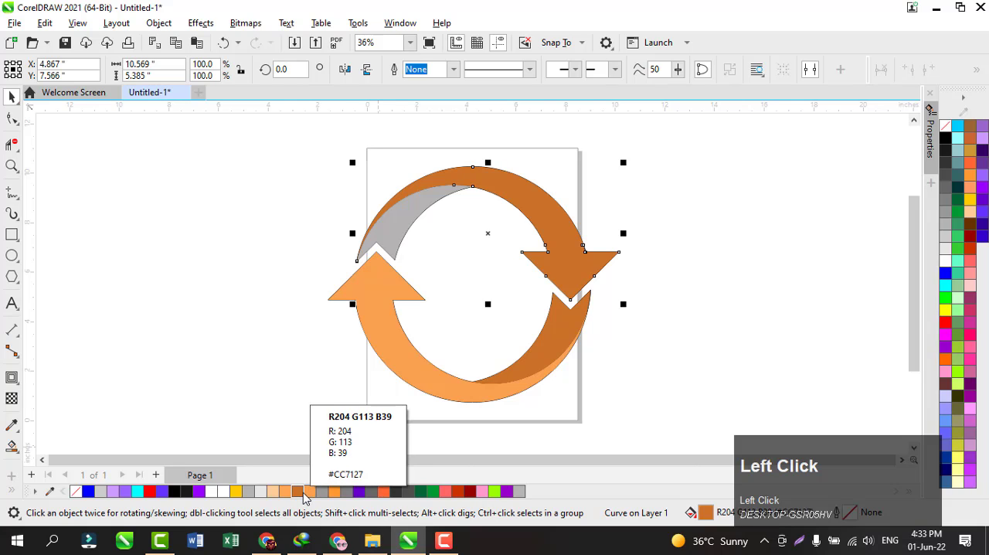
{"action": "left_click", "coordinate": [309, 493]}
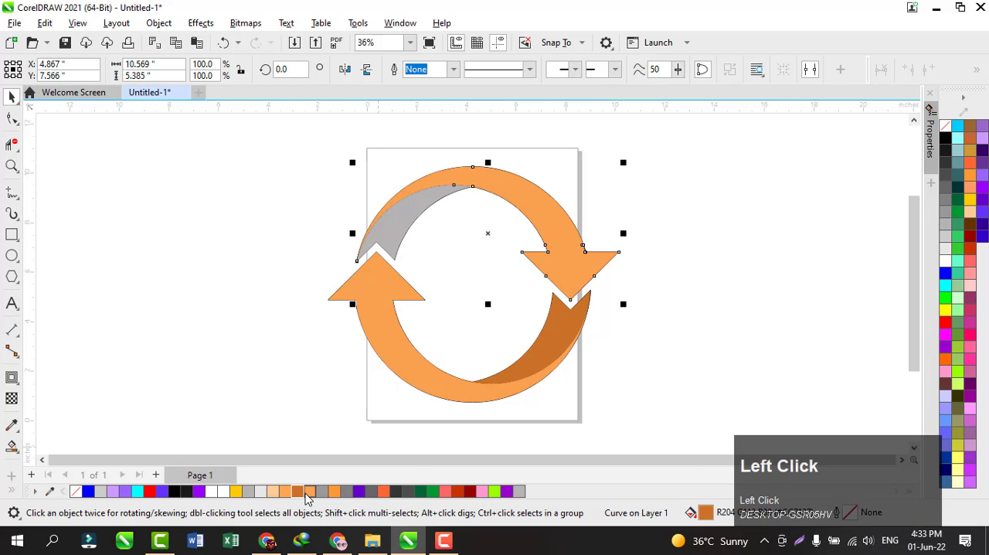
Color the upper arrow's gray notched tail dark orange #CC7127 and deselect it
{"action": "left_click", "coordinate": [395, 228]}
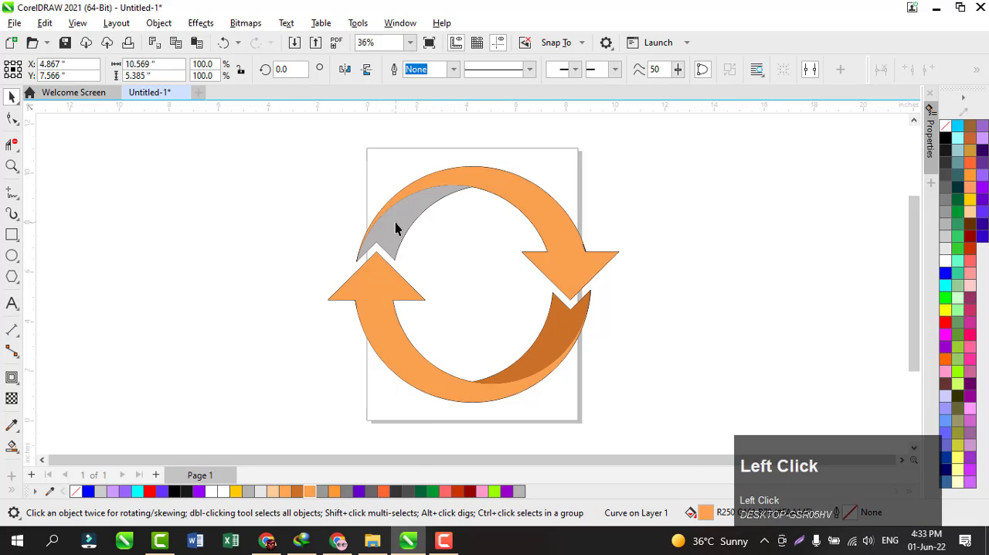
{"action": "left_click", "coordinate": [298, 492]}
{"action": "left_click", "coordinate": [706, 289]}
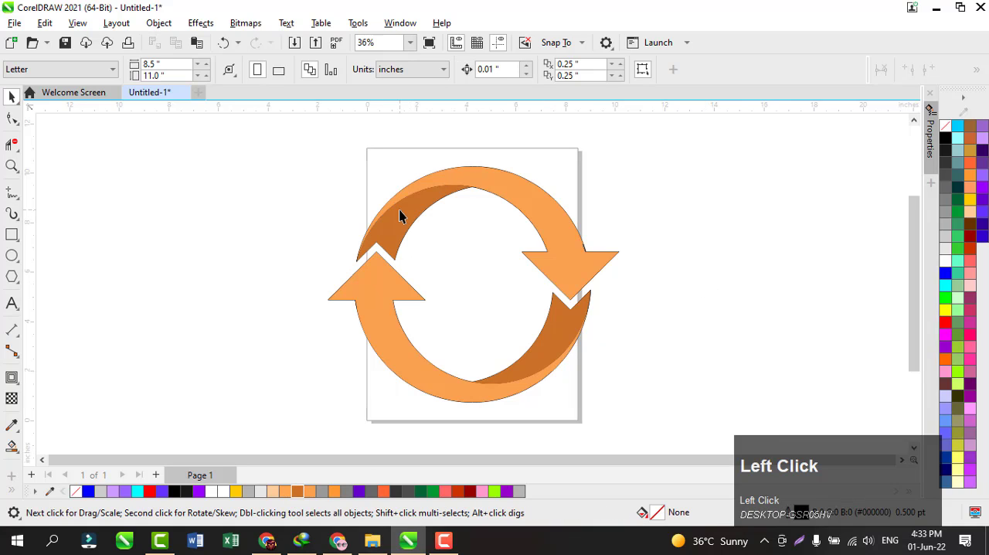
Select all the pieces of the circular two-arrow design together
{"action": "left_click", "coordinate": [278, 159]}
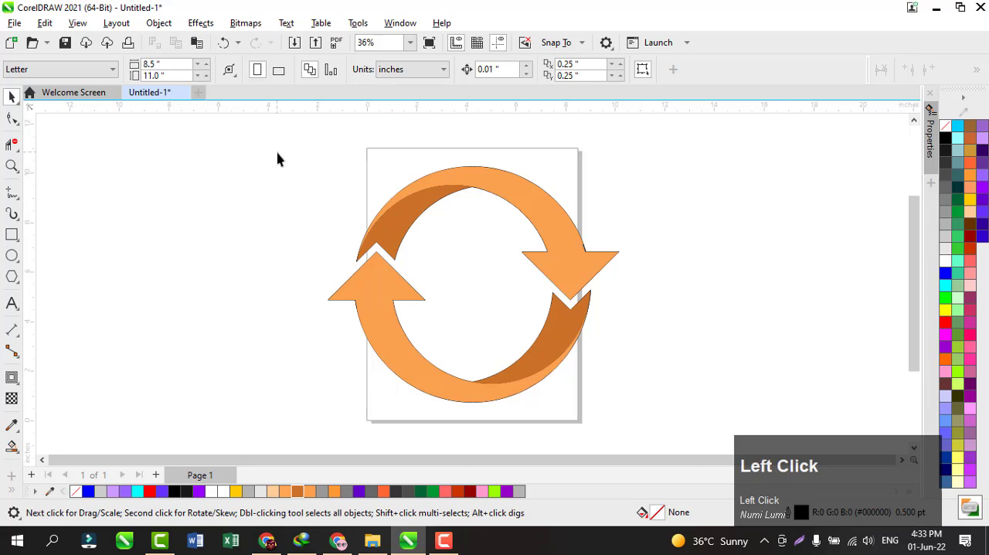
{"action": "mouse_move", "coordinate": [278, 159]}
{"action": "left_mouse_down"}
{"action": "mouse_move", "coordinate": [536, 370]}
{"action": "mouse_move", "coordinate": [628, 397]}
{"action": "mouse_move", "coordinate": [631, 417]}
{"action": "left_mouse_up"}
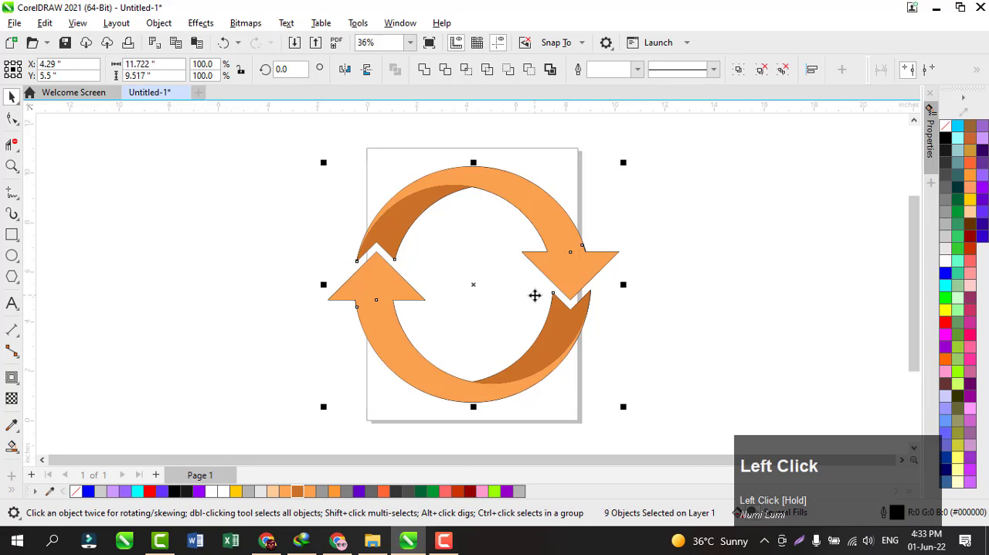